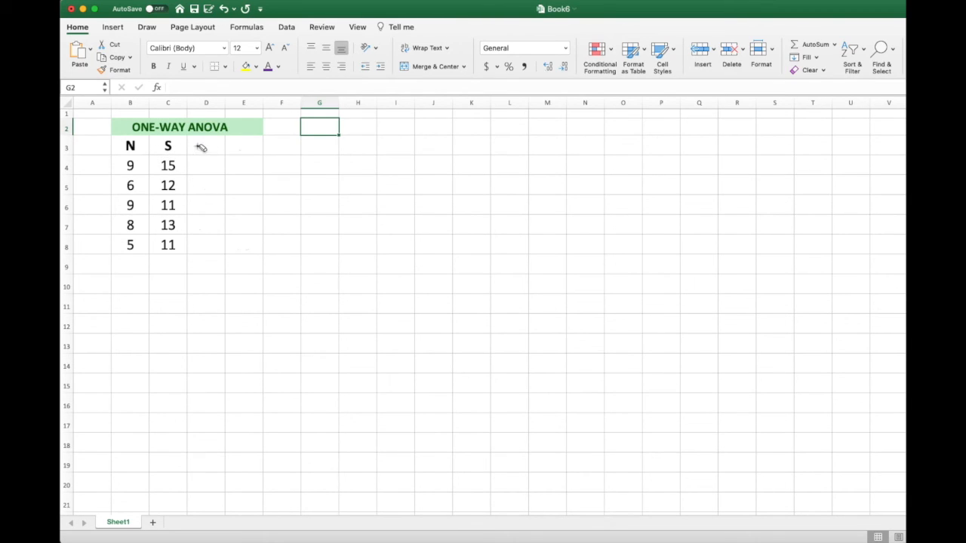
- Uncover the hidden E and W data columns beside N and S in the one-way ANOVA table
left_click_drag(205, 141, 206, 250)
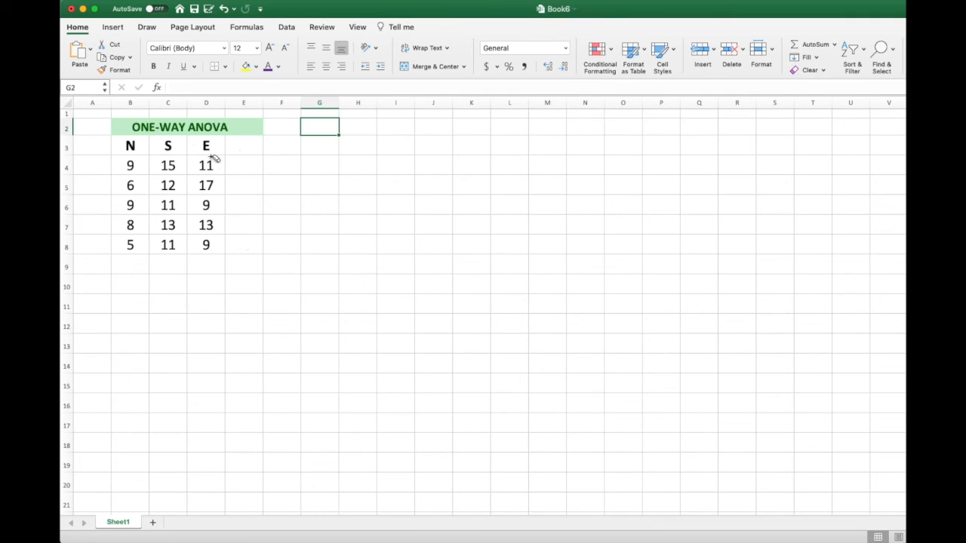
left_click_drag(242, 143, 250, 248)
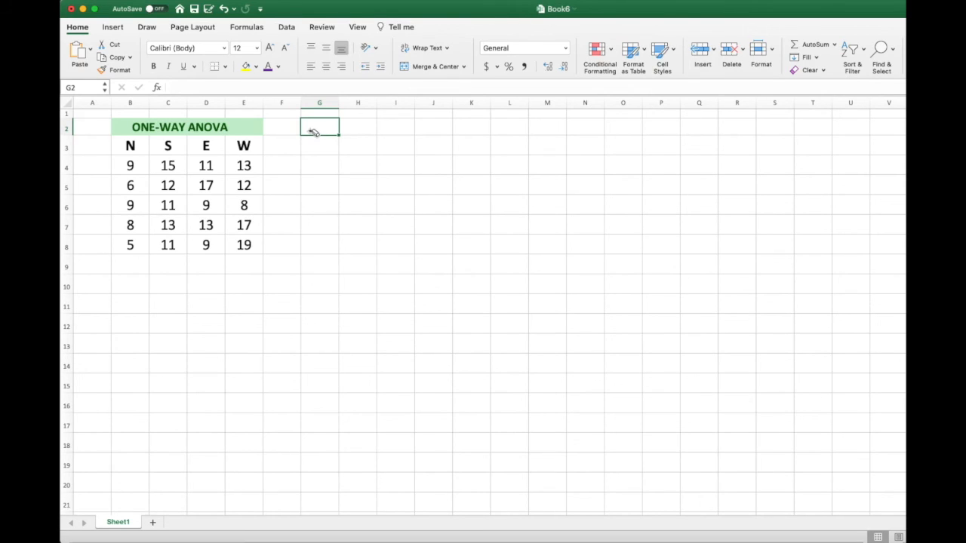
left_click(78, 28)
left_click(78, 29)
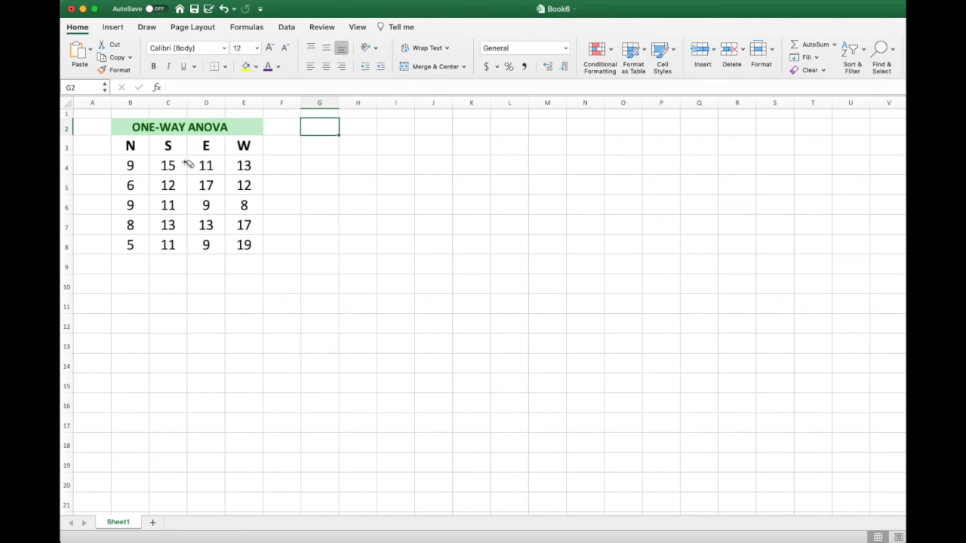
- Enable the Analysis ToolPak add-in so that the data analysis tools can be used
left_click(287, 29)
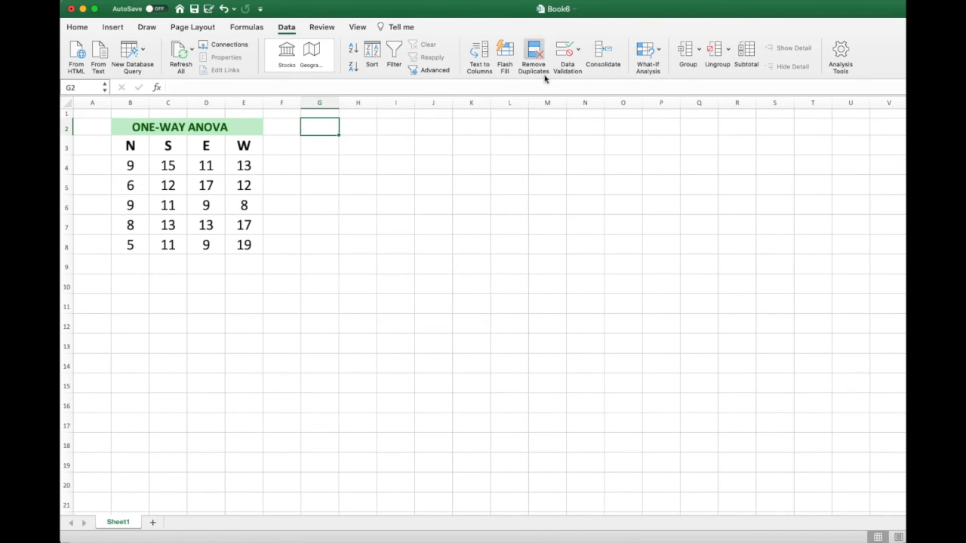
left_click(842, 74)
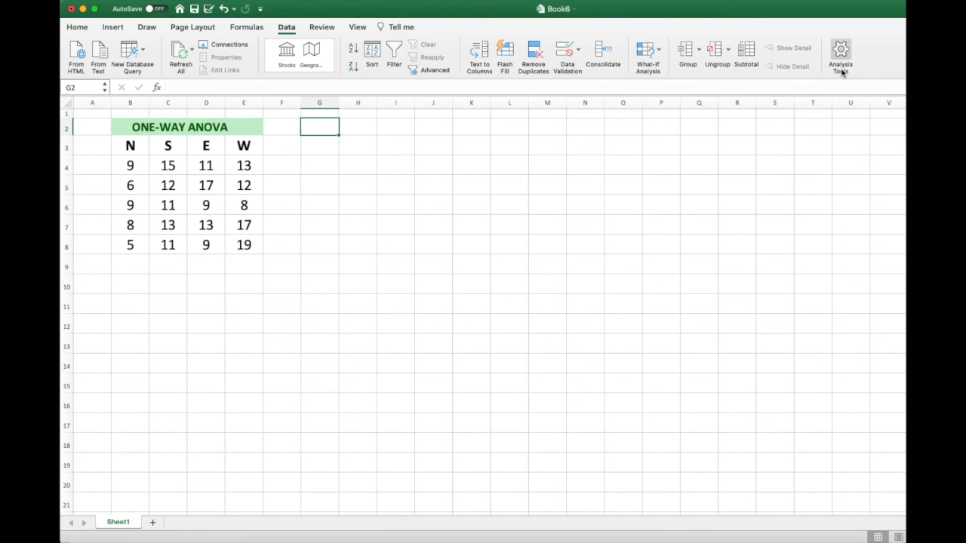
left_click(849, 64)
left_click(842, 53)
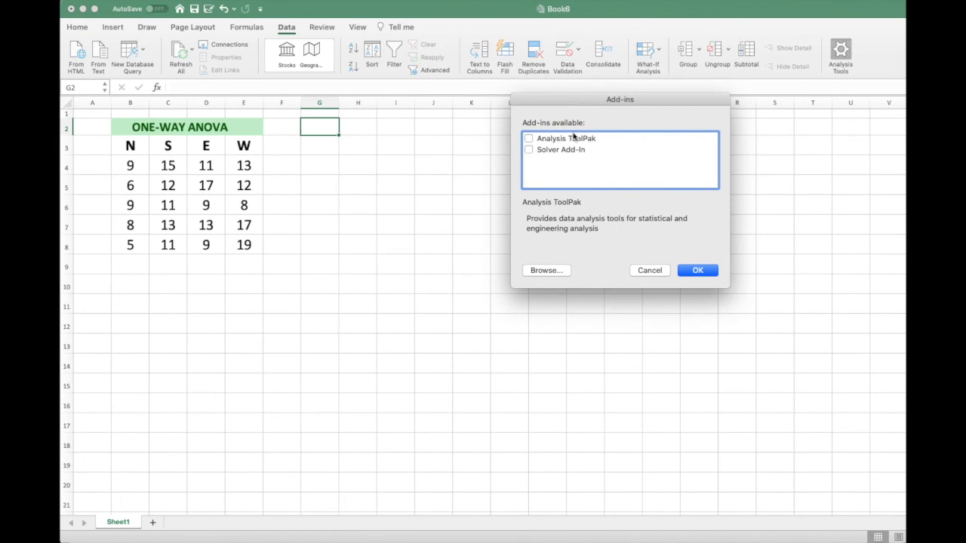
left_click(529, 139)
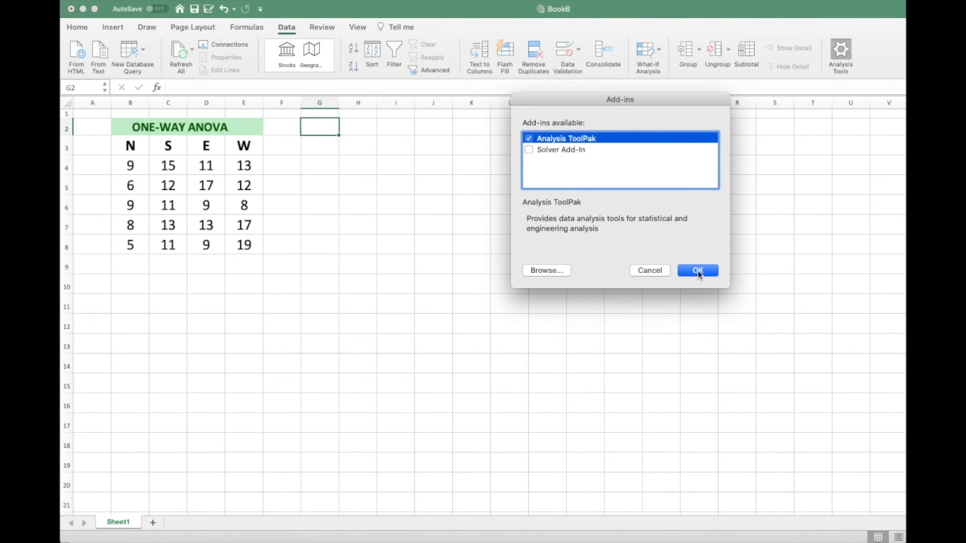
left_click(696, 270)
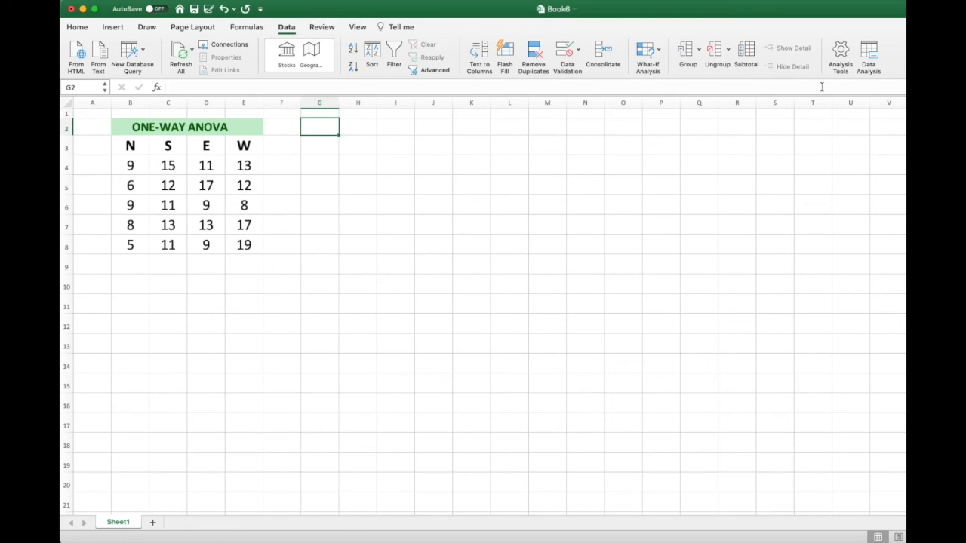
left_click(871, 49)
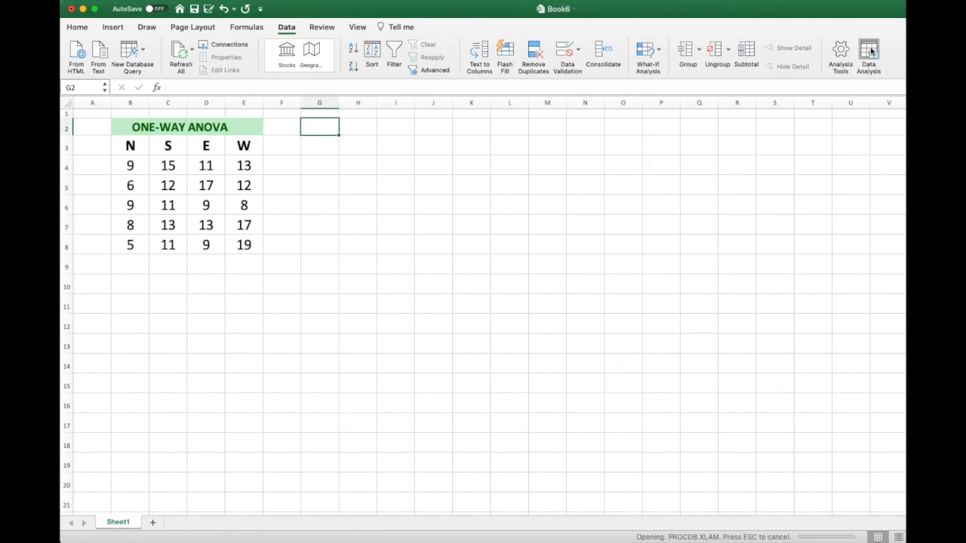
scroll(626, 167, "up", 10)
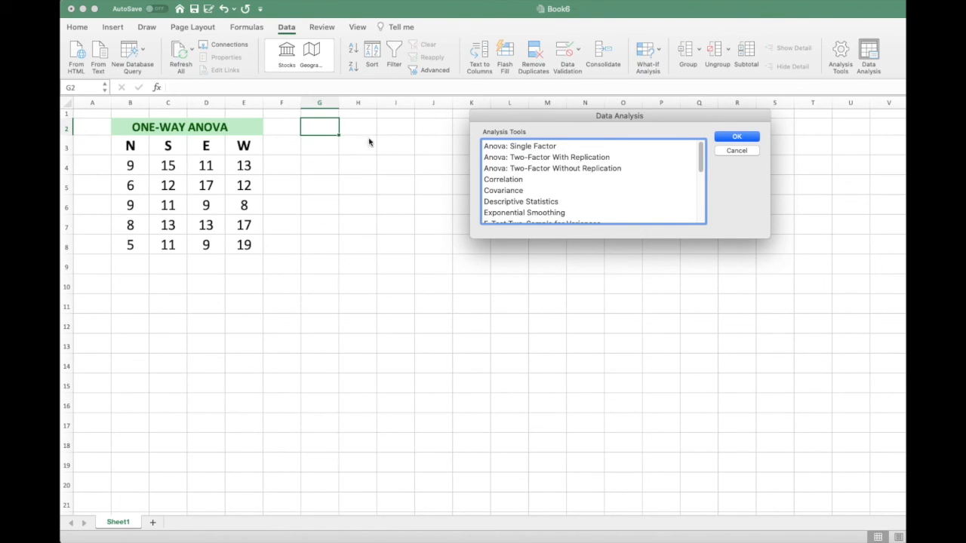
left_click(520, 148)
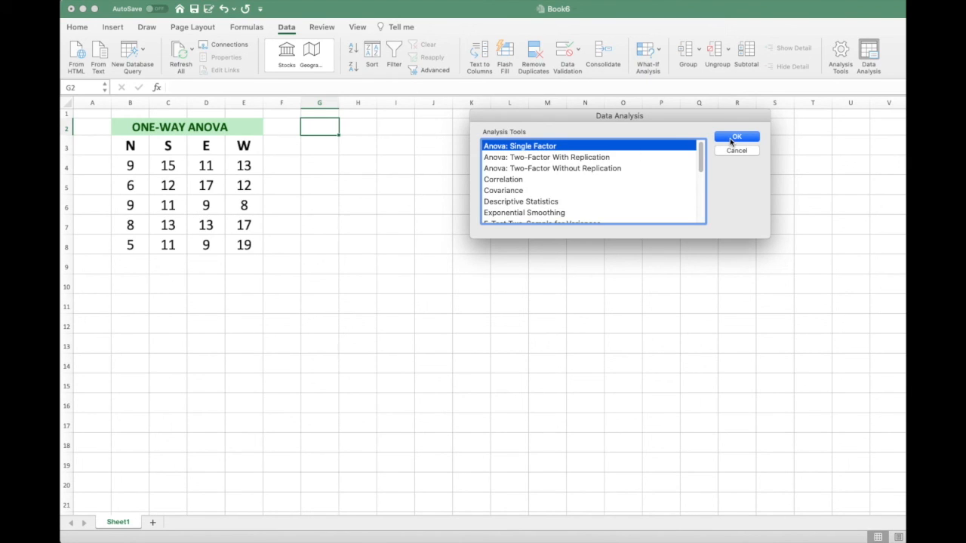
left_click(732, 138)
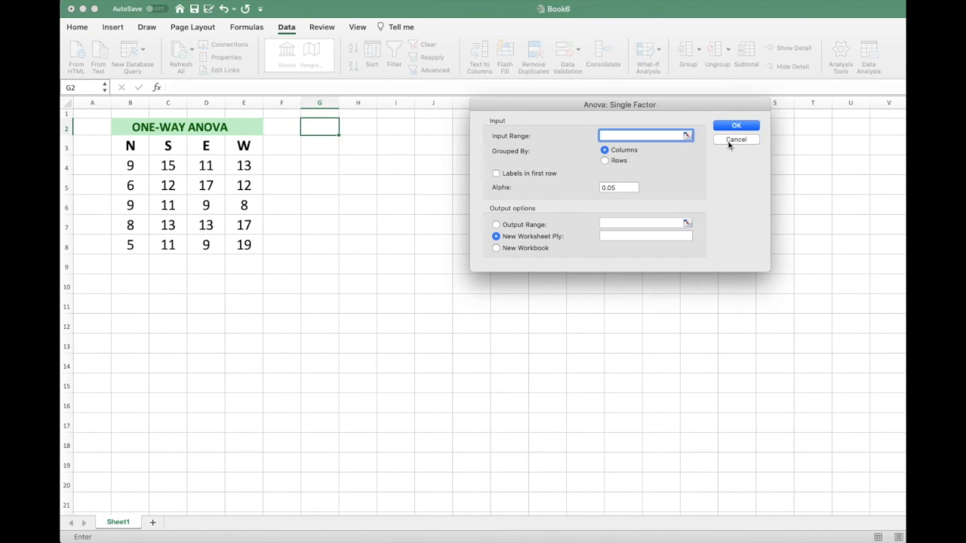
left_click(730, 140)
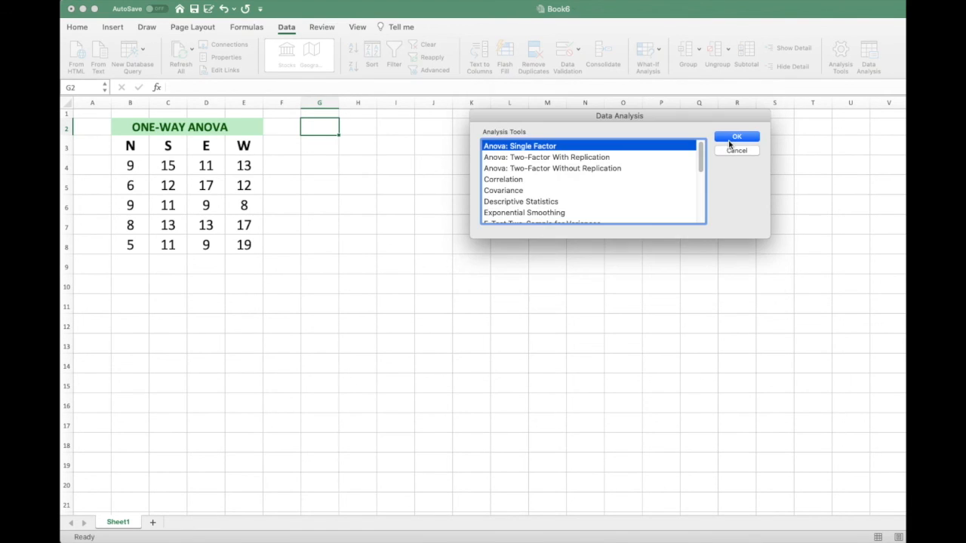
left_click(732, 152)
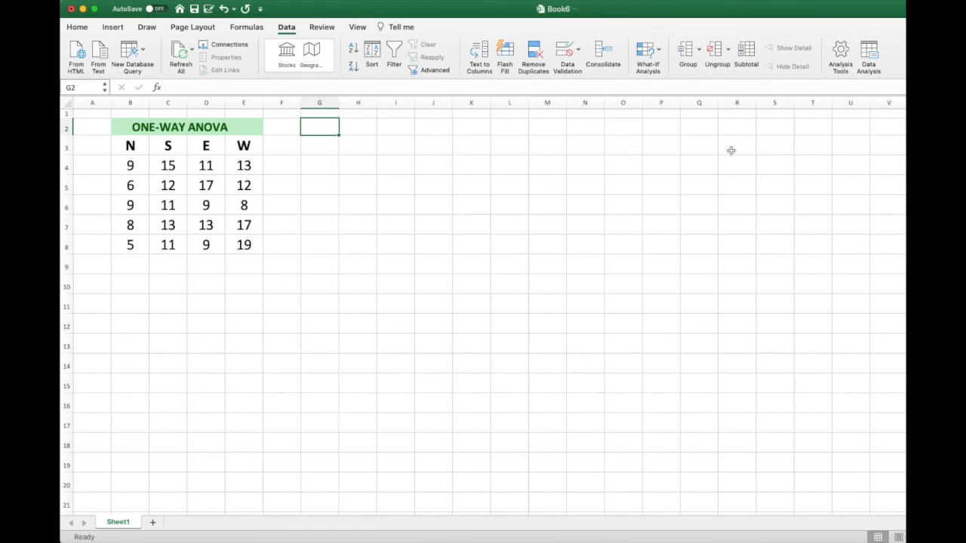
- Disable the Analysis ToolPak add-in and enable it again
left_click(841, 55)
left_click(530, 140)
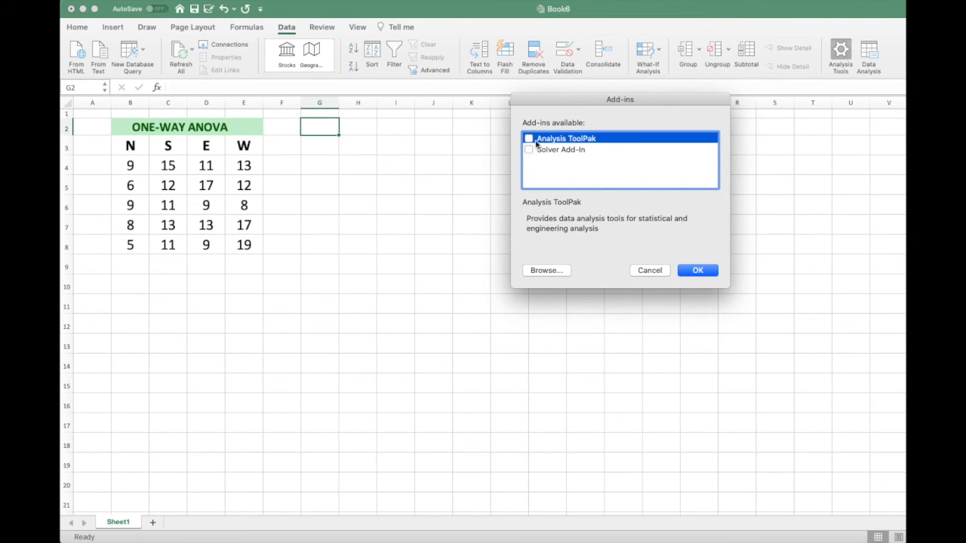
left_click(686, 269)
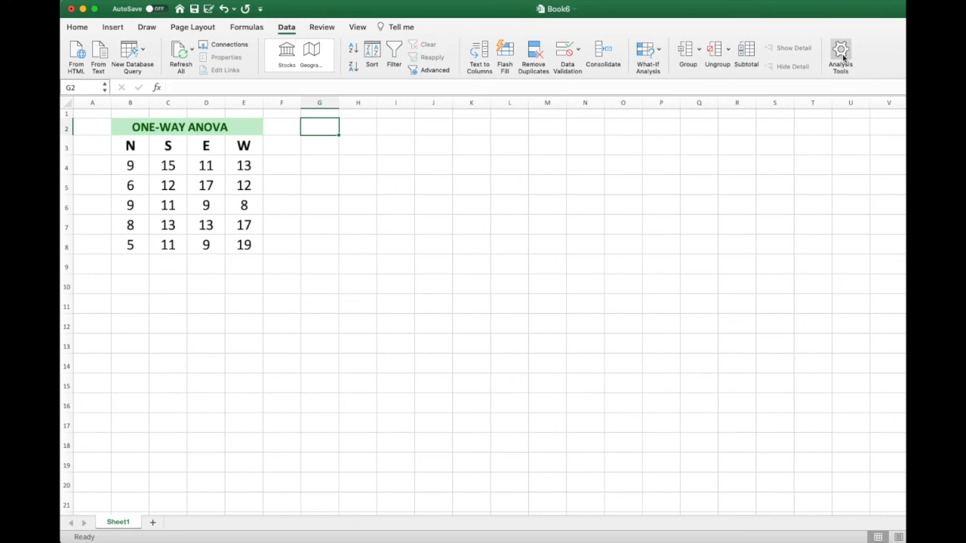
left_click(841, 53)
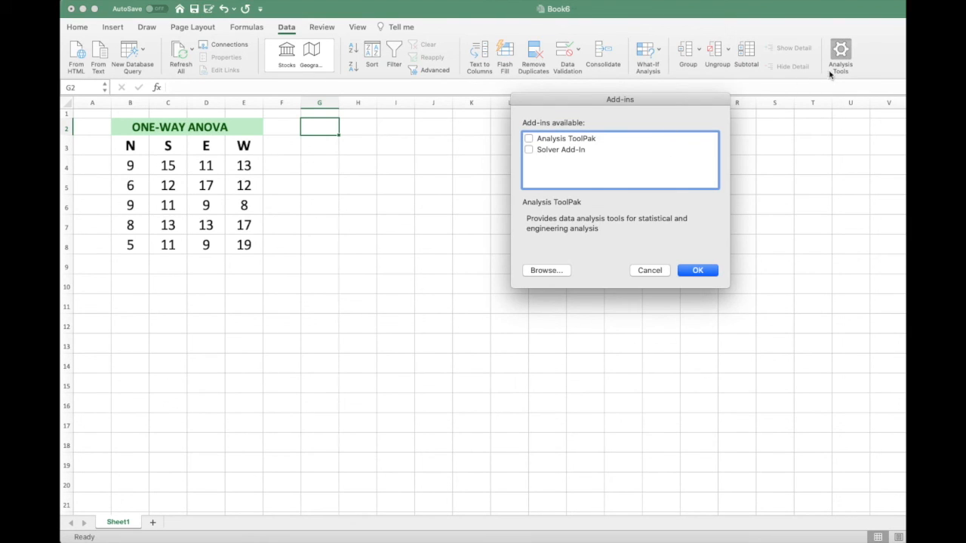
left_click(529, 140)
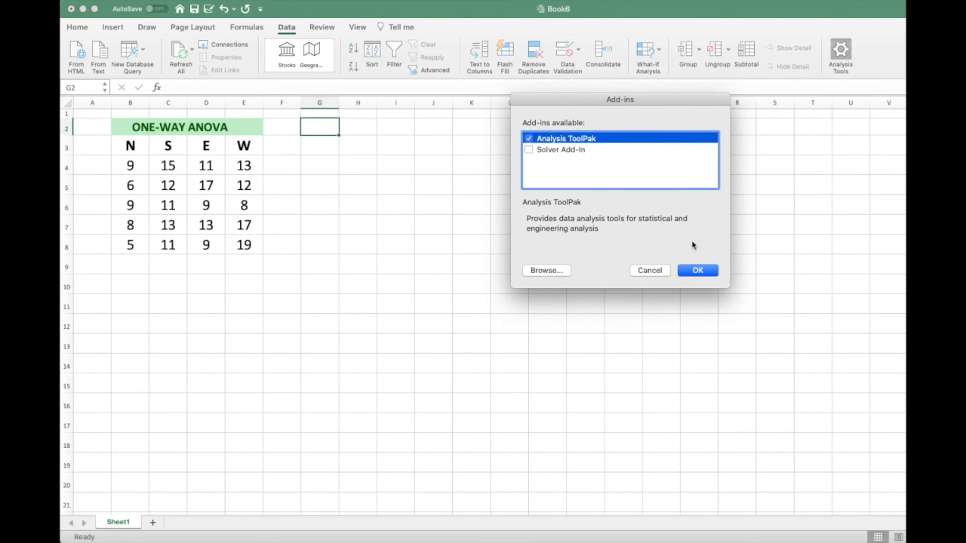
left_click(698, 270)
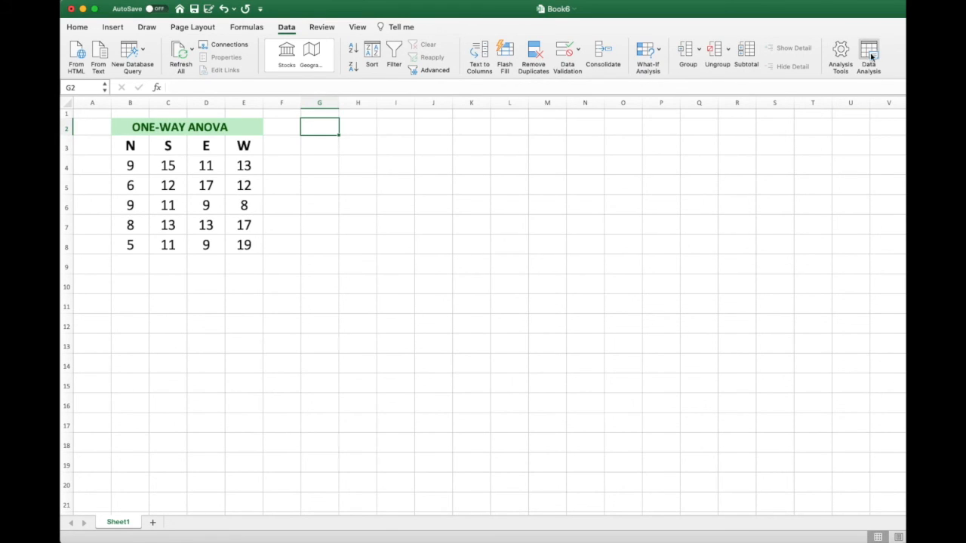
- Start the Anova: Single Factor analysis and select the data cells B4:E8 as its input range
left_click(869, 53)
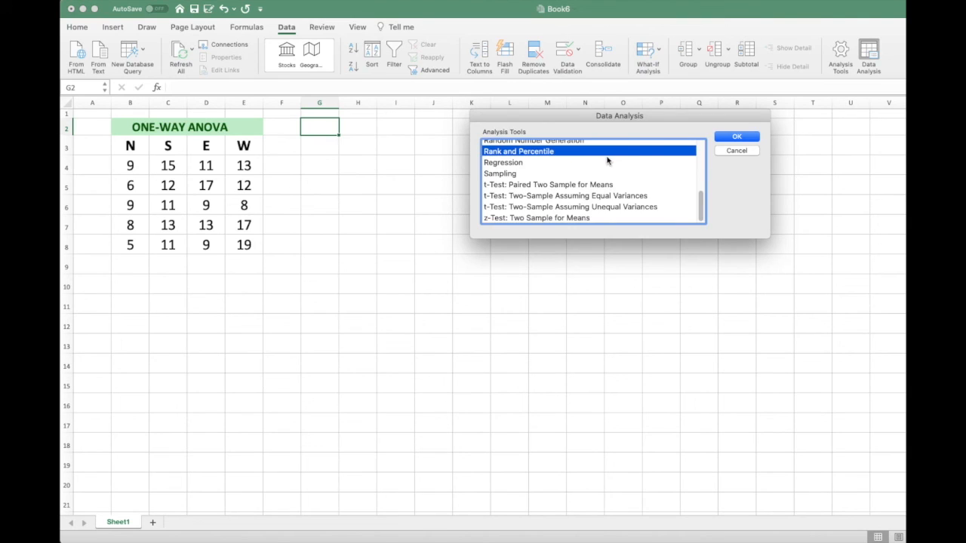
scroll(606, 159, "up", 5)
left_click(549, 150)
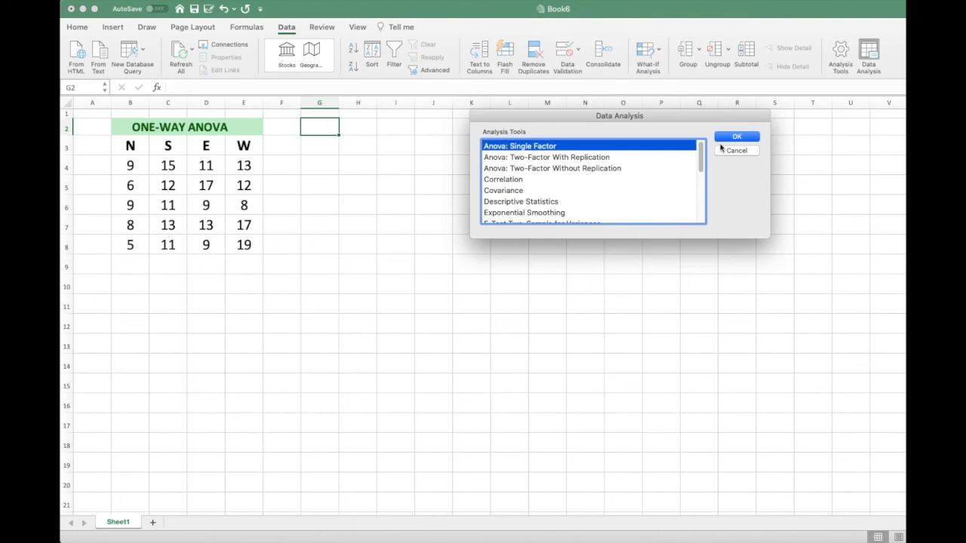
left_click(735, 137)
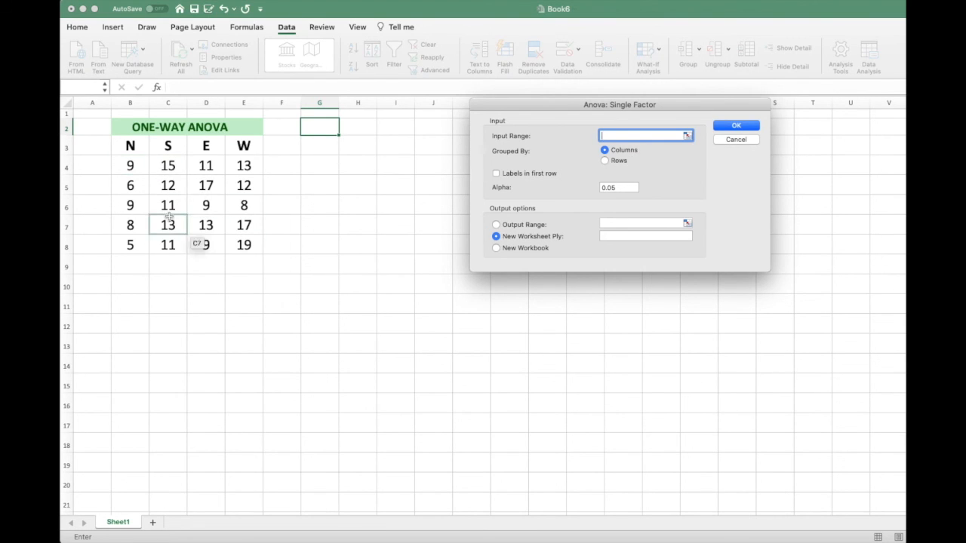
left_click_drag(131, 164, 243, 243)
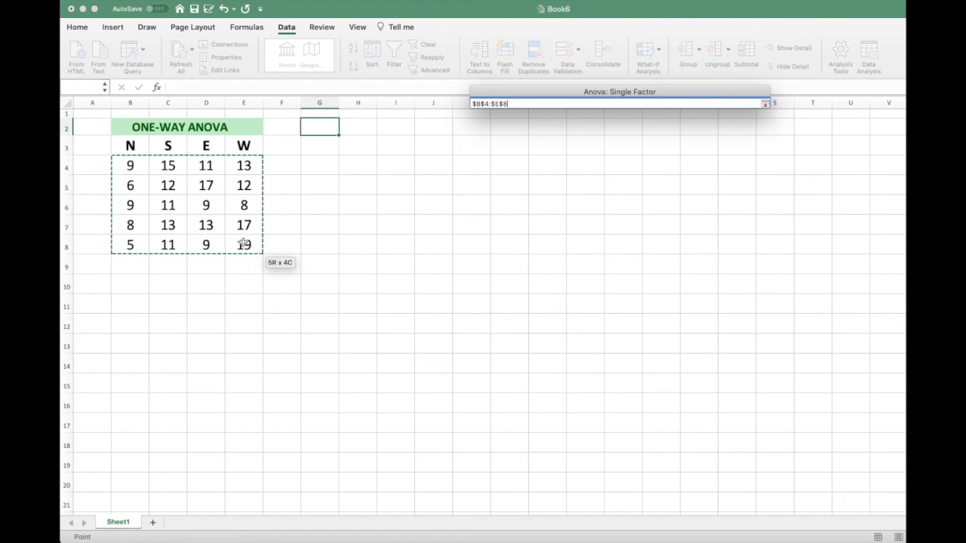
left_click_drag(243, 244, 244, 244)
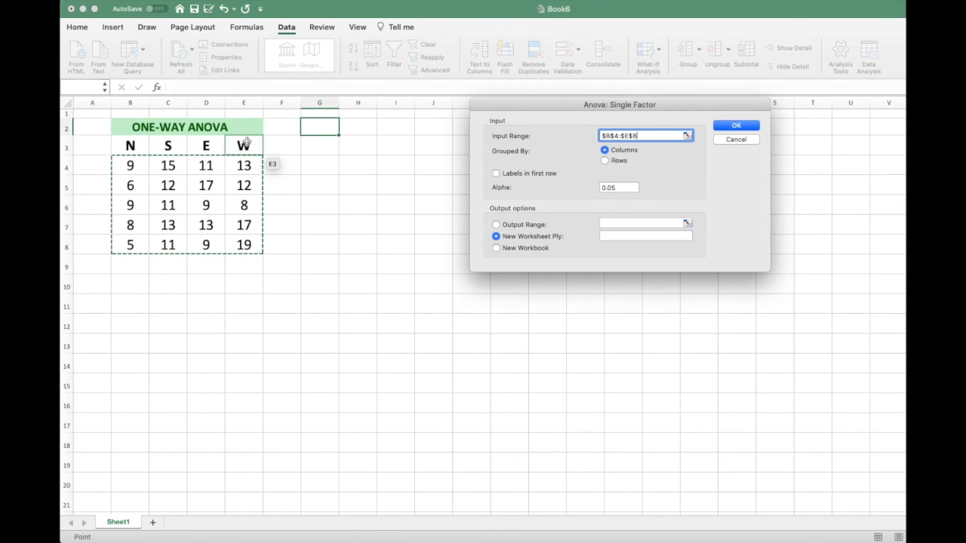
left_click(123, 306)
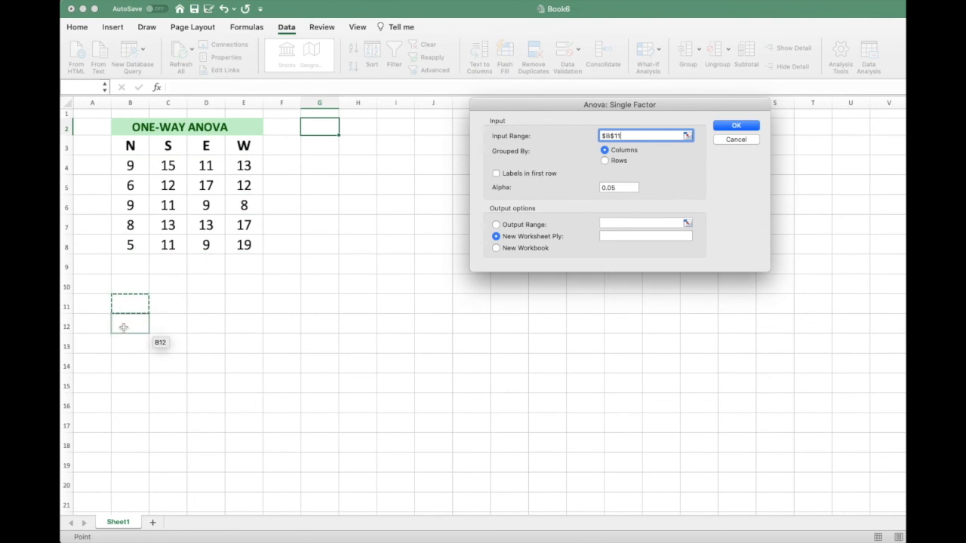
left_click(124, 363)
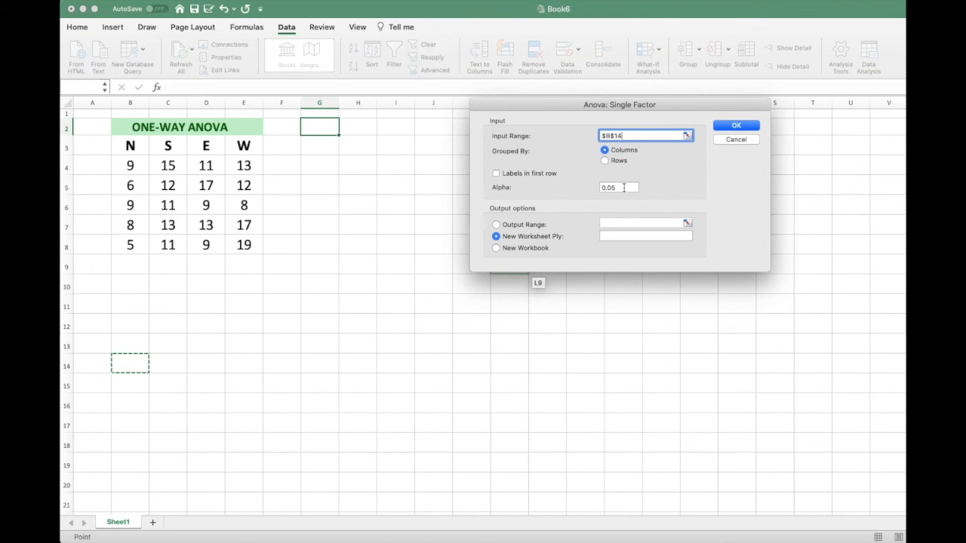
- Send the ANOVA results to an output range starting at cell G2 and try to run the analysis
left_click(621, 188)
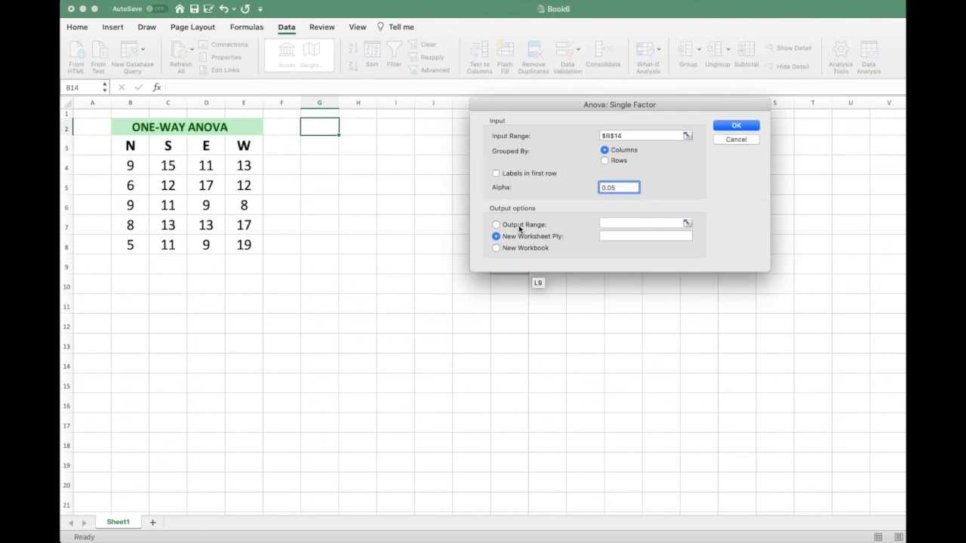
left_click(496, 225)
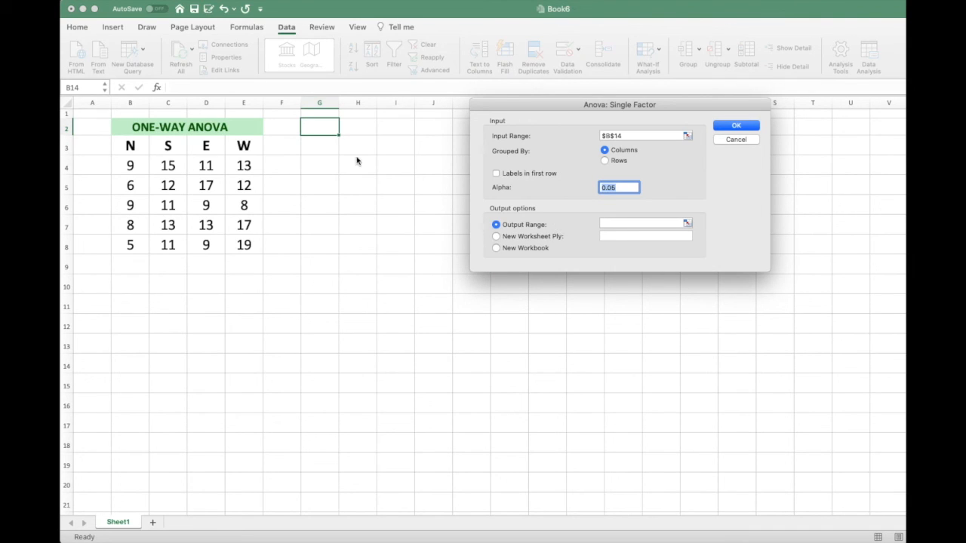
left_click(612, 223)
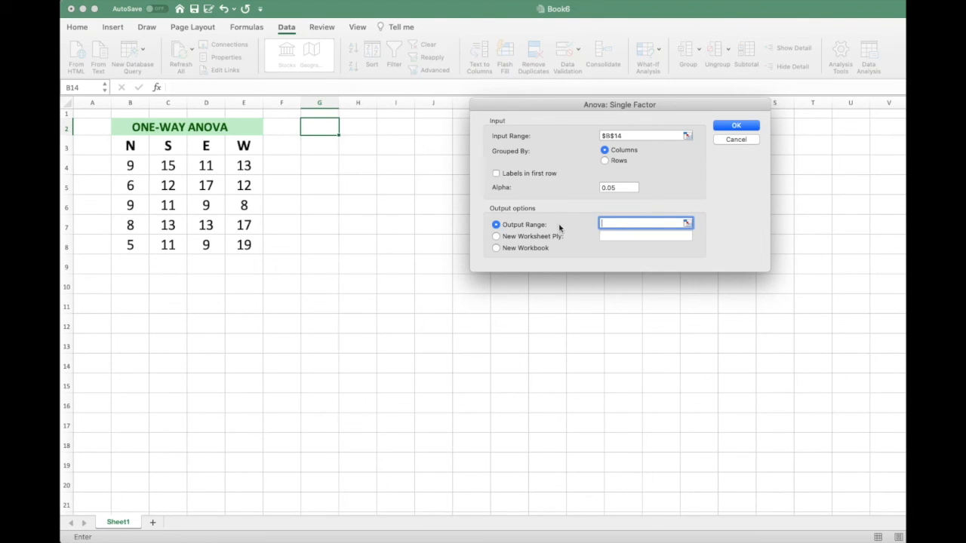
left_click(319, 126)
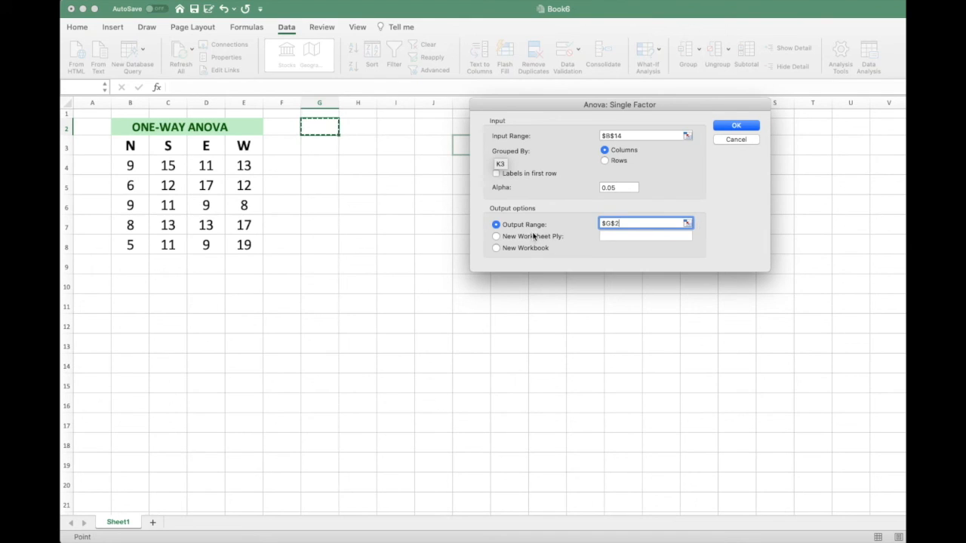
left_click(725, 127)
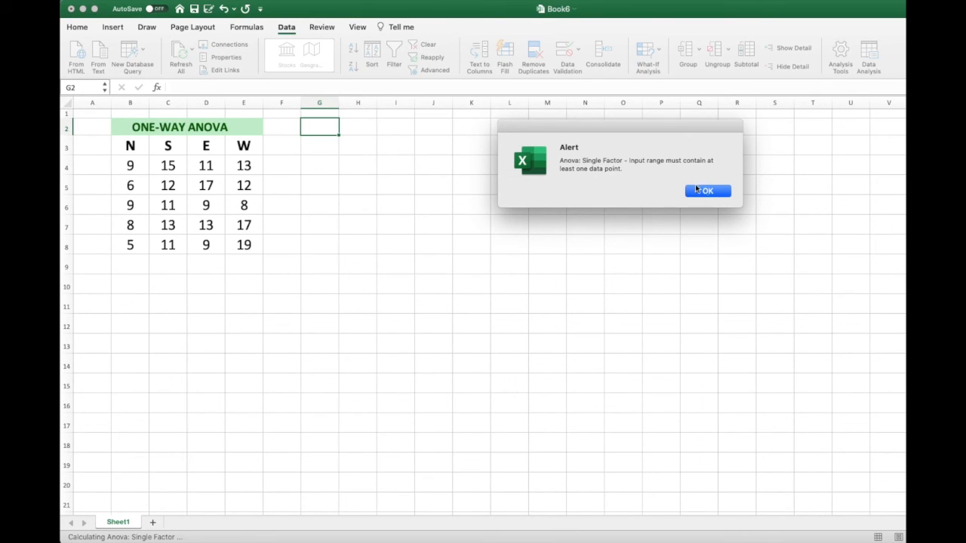
left_click(704, 192)
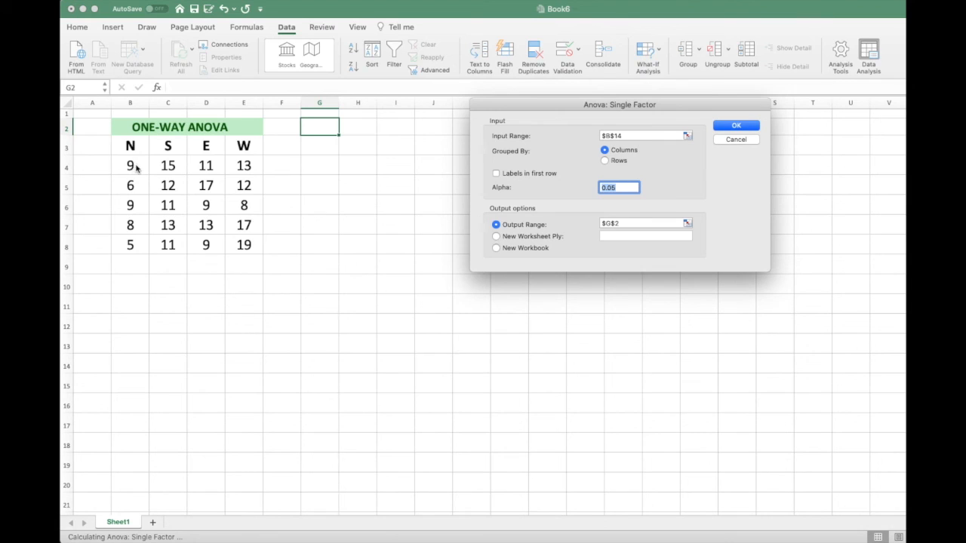
- Replace the ANOVA input range with cells B4:E8 and check the output range
left_click(638, 136)
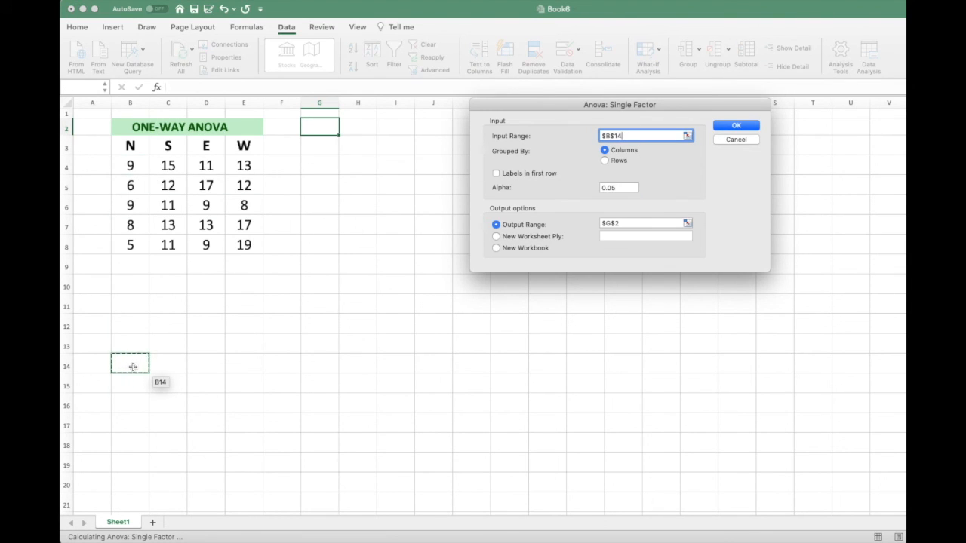
left_click_drag(133, 162, 240, 243)
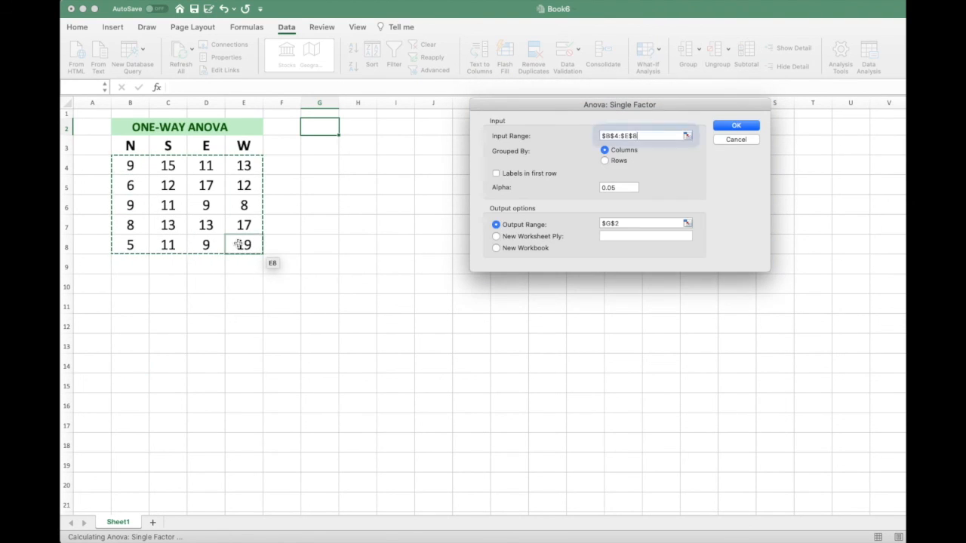
left_click(649, 224)
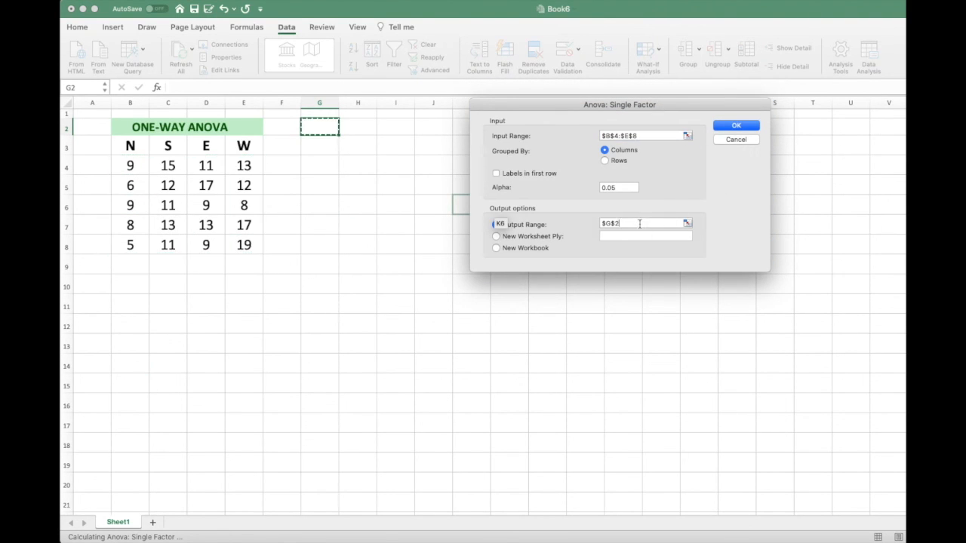
- Run the single-factor ANOVA and set the font size of its entire output, G2:M17, to 18
left_click(736, 125)
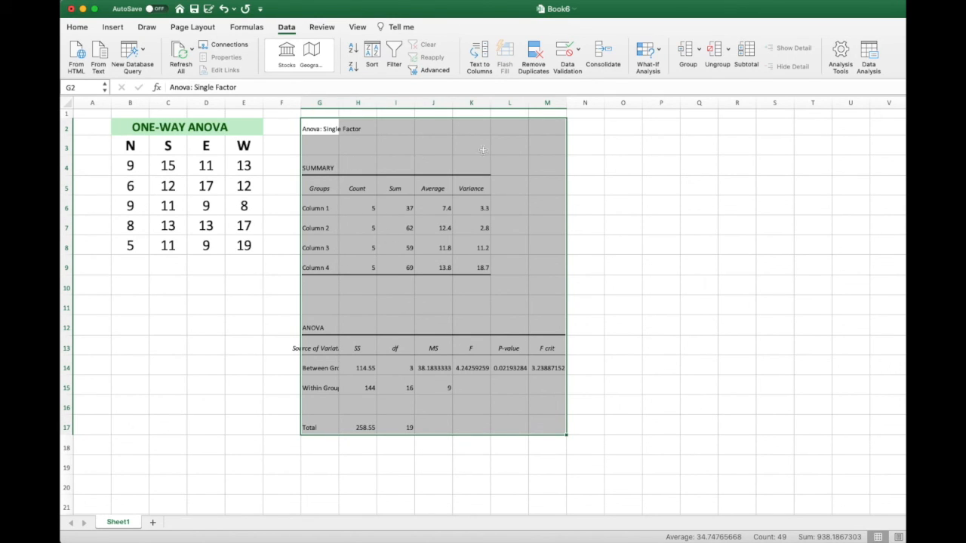
left_click(570, 149)
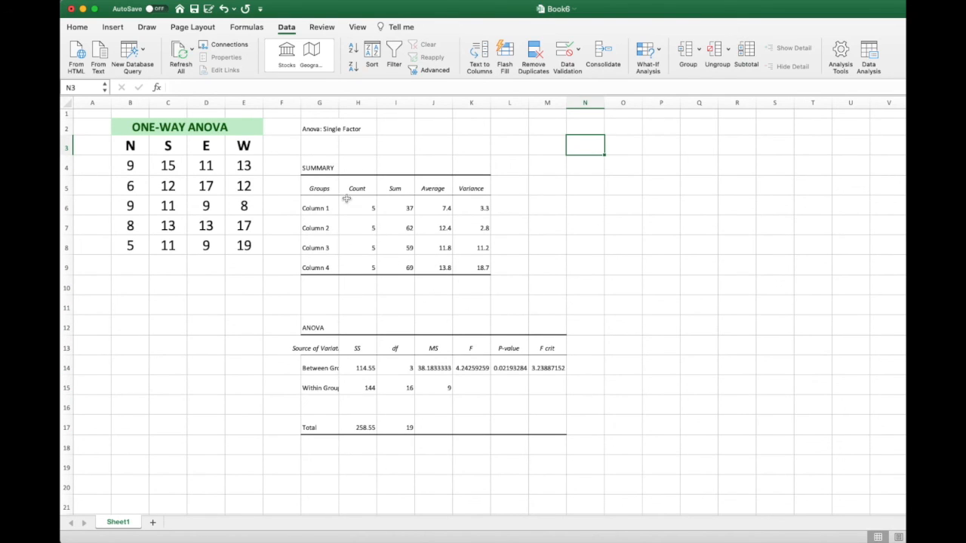
left_click_drag(310, 124, 564, 433)
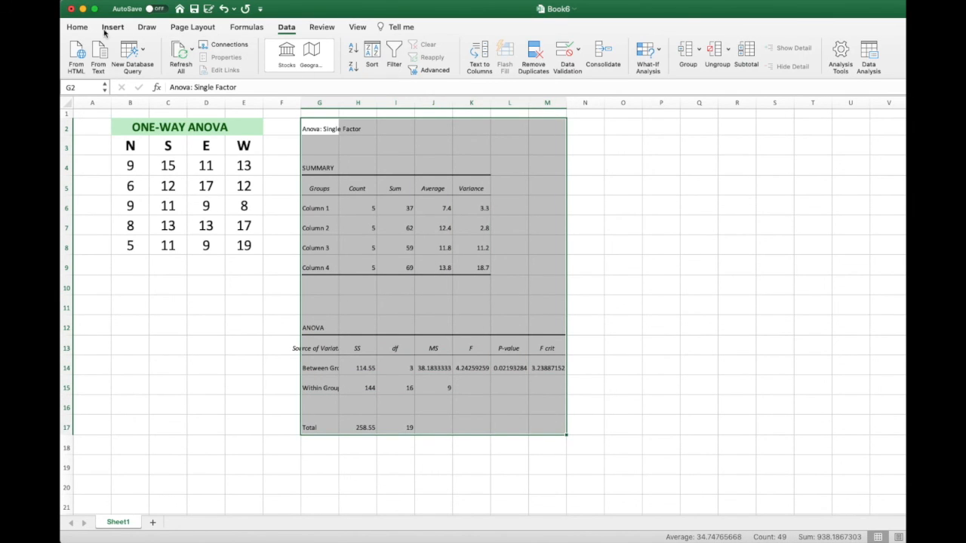
left_click(77, 28)
left_click(257, 49)
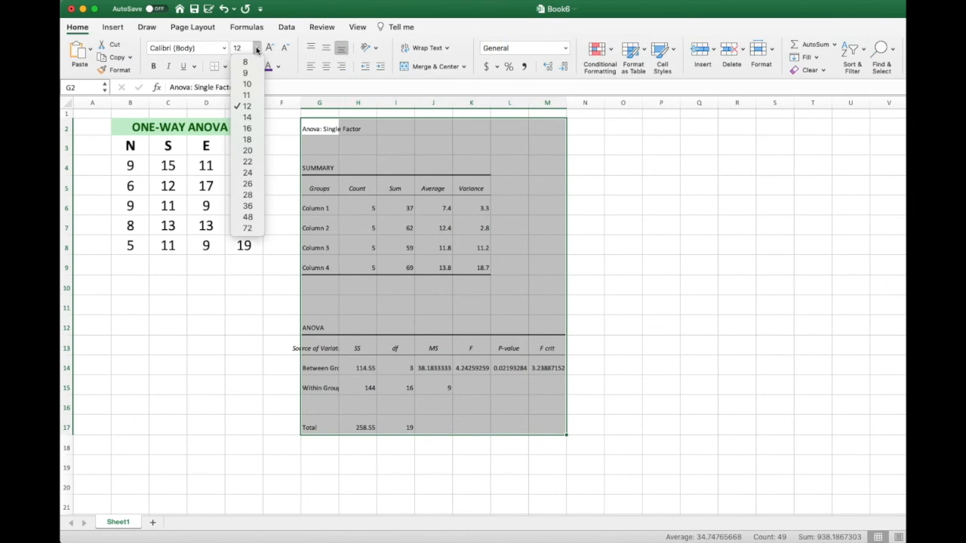
left_click(247, 138)
- Set the font size to 26 for the summary figures H6:K9 and the ANOVA table cells H13:M17
left_click_drag(366, 210, 473, 259)
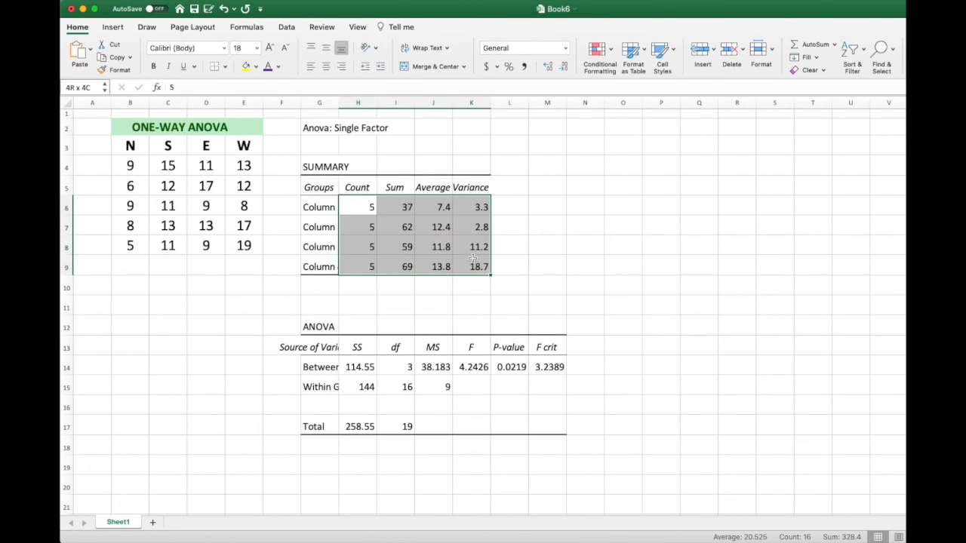
left_click(256, 47)
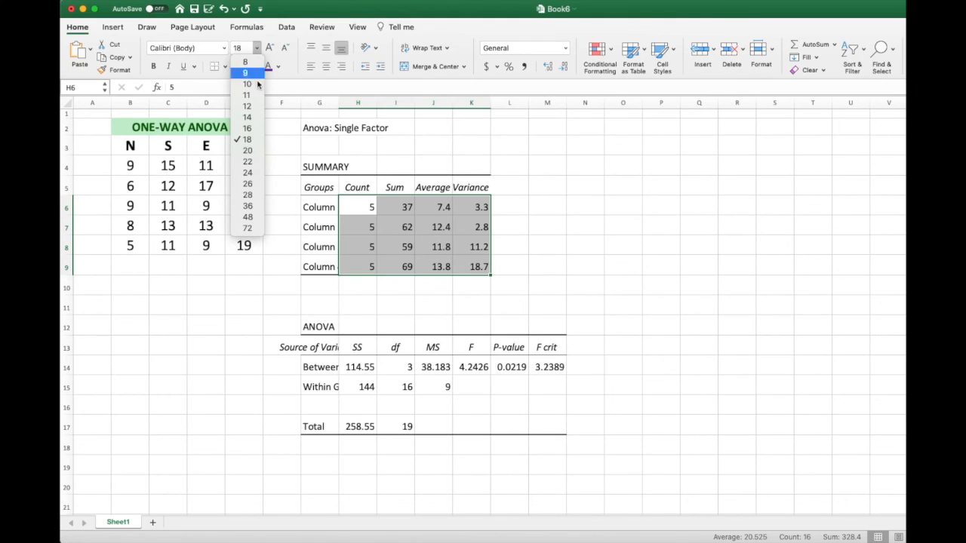
left_click(248, 184)
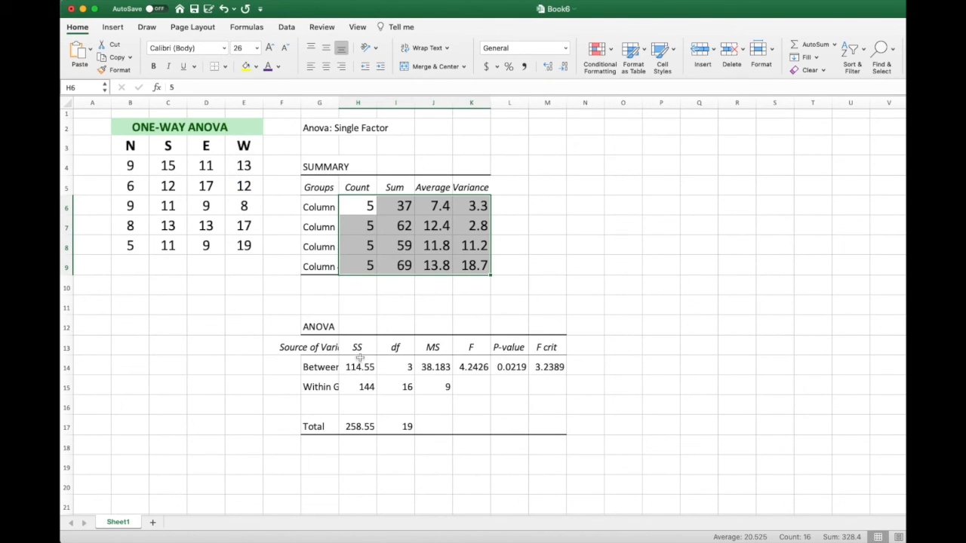
left_click_drag(358, 347, 537, 423)
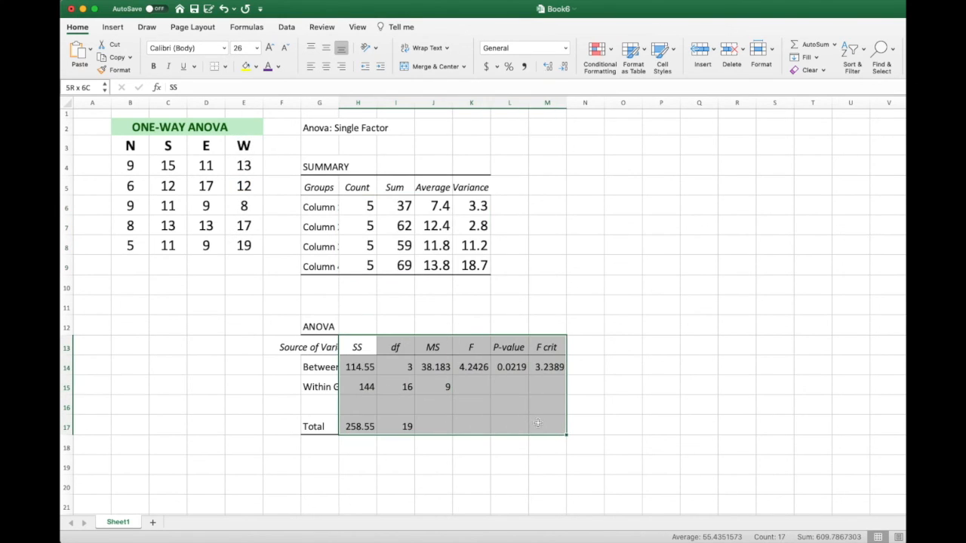
left_click(257, 47)
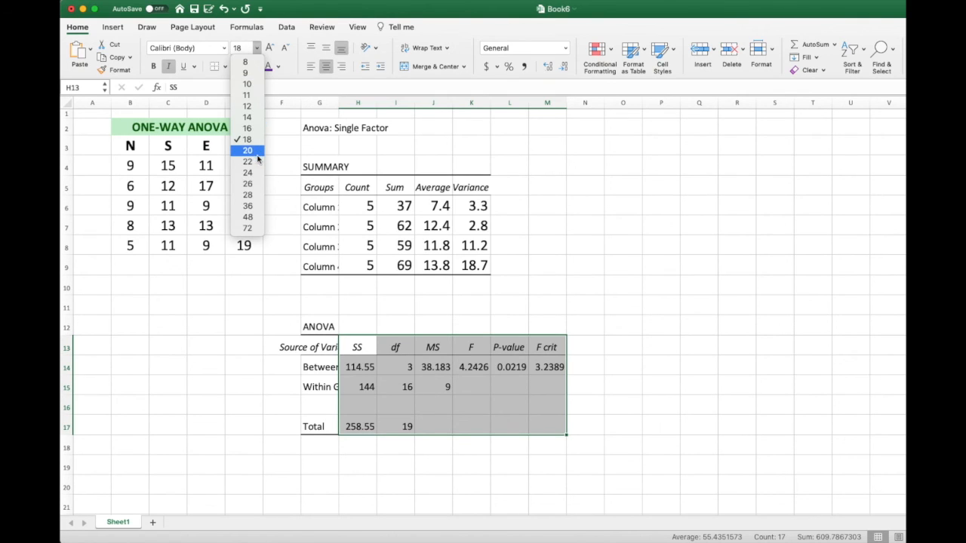
left_click(252, 183)
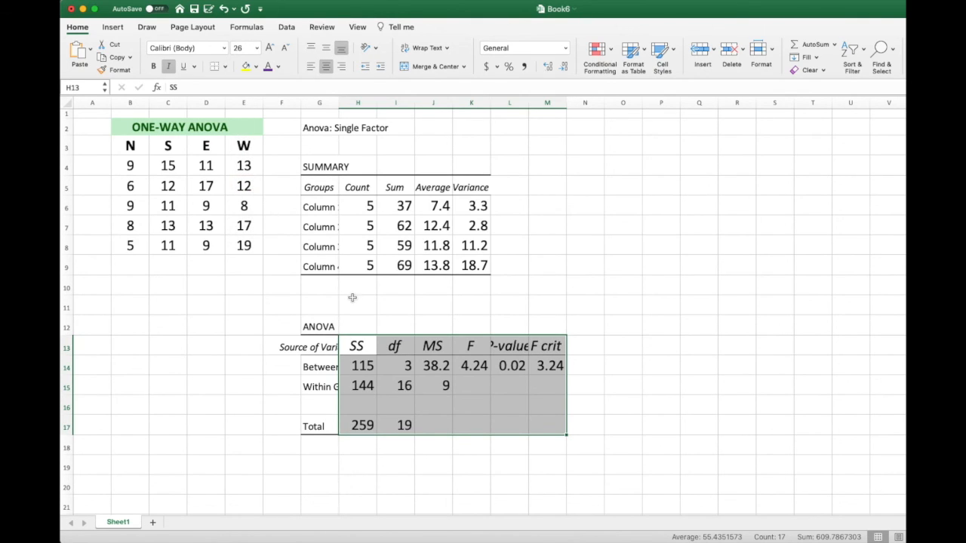
- Widen columns G, H and J through M so the ANOVA output's labels and values fit
left_click(408, 127)
left_click_drag(340, 102, 441, 101)
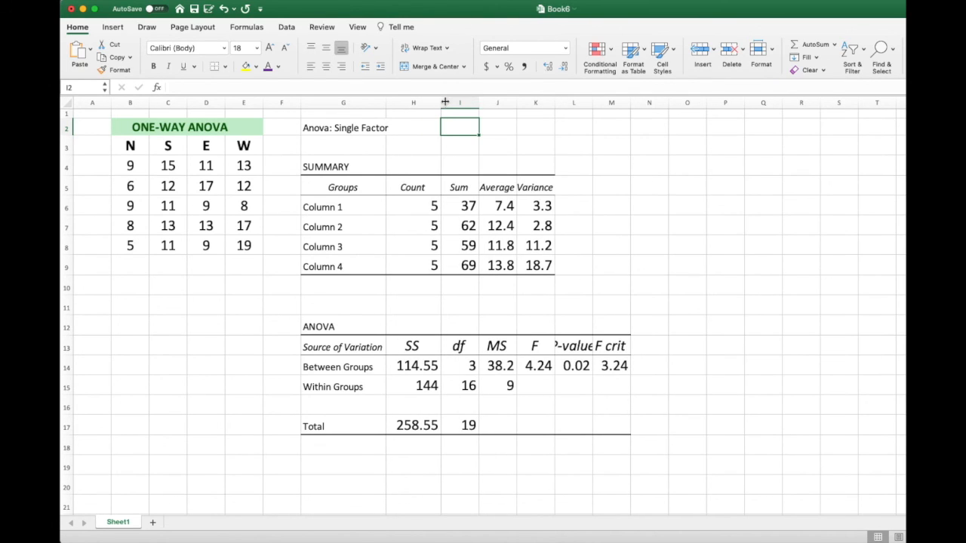
left_click_drag(517, 101, 687, 101)
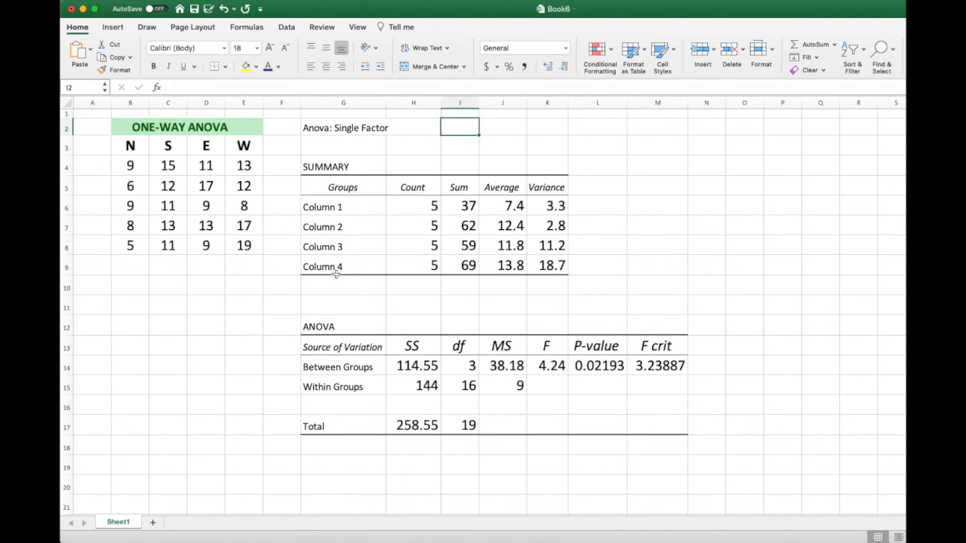
- In red ink, circle Column 4's count and sum and the W data, and draw an arrow from the sum to the count
left_click(148, 27)
left_click(197, 53)
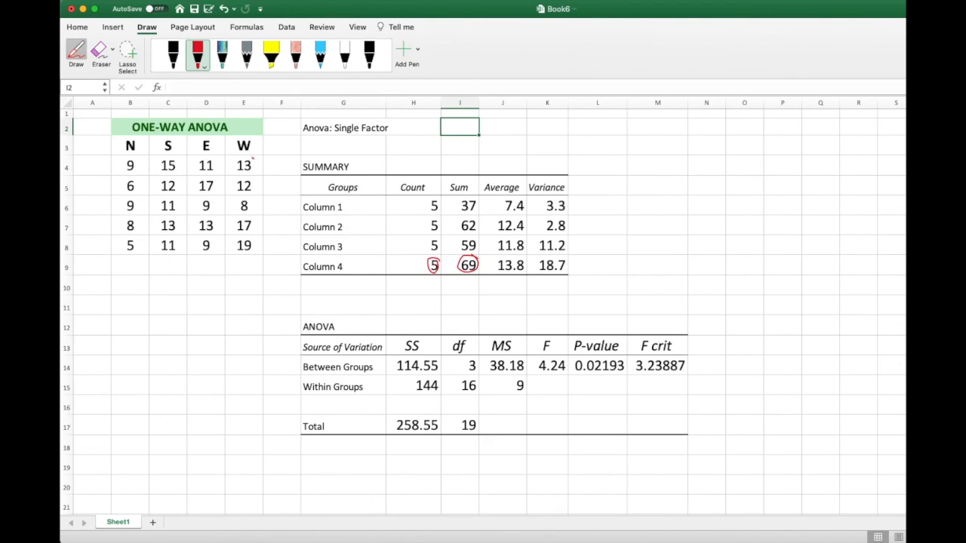
mouse_move(233, 160)
left_mouse_down()
mouse_move(231, 219)
mouse_move(254, 155)
left_mouse_up()
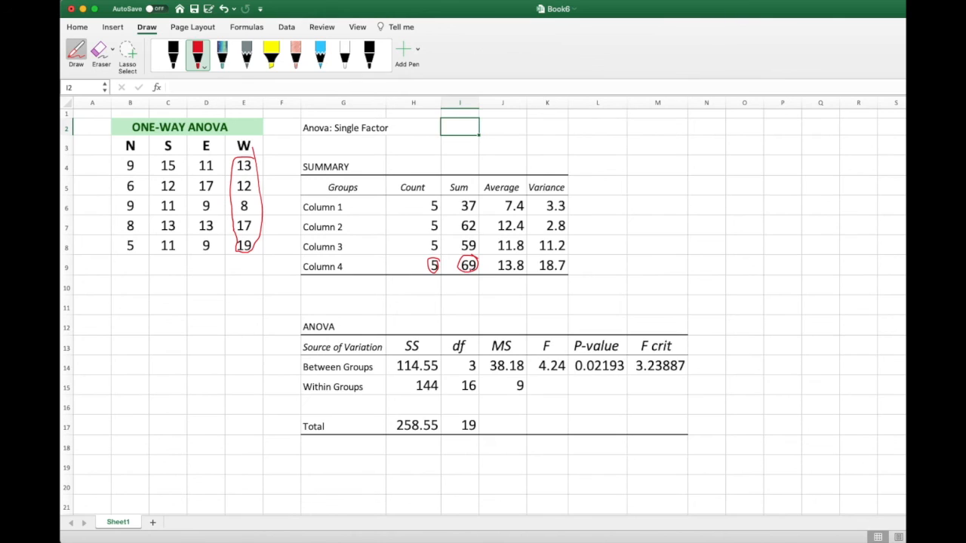
mouse_move(468, 273)
left_mouse_down()
mouse_move(440, 275)
mouse_move(451, 295)
left_mouse_up()
left_click(76, 49)
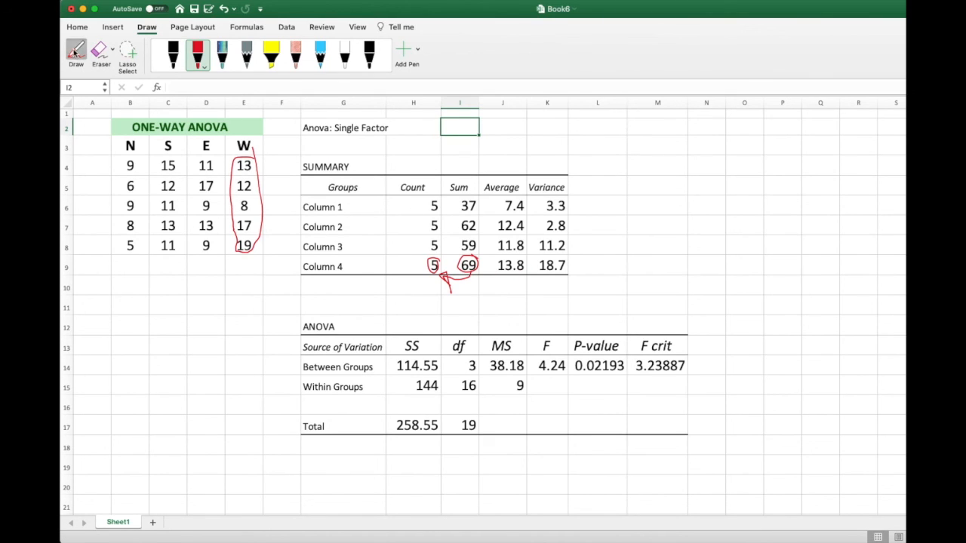
- Label cell A13 as "SUM:"
left_click(98, 346)
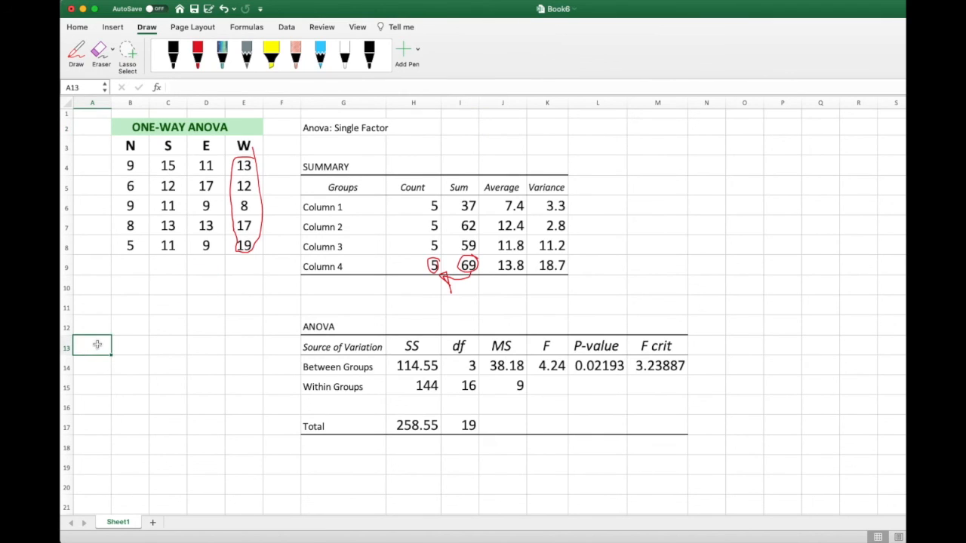
type("SUM")
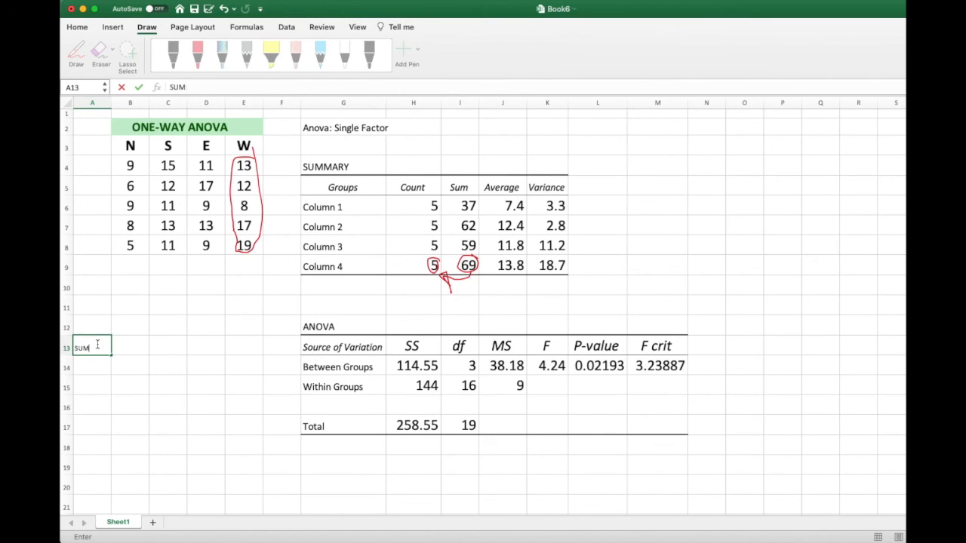
type(":")
- Total the N data in cell B13 with =SUM(B4:B8) and fill the formula across to E13
left_click(126, 348)
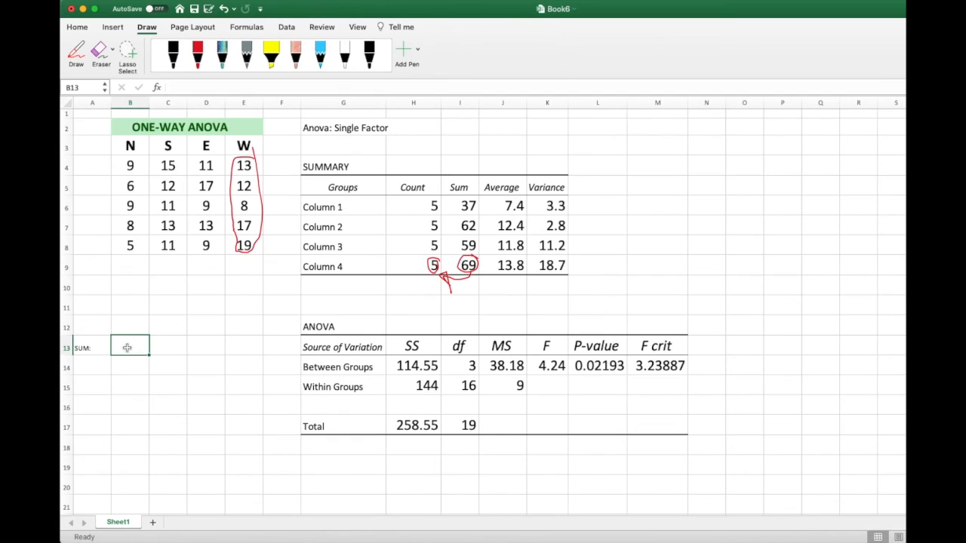
type("=")
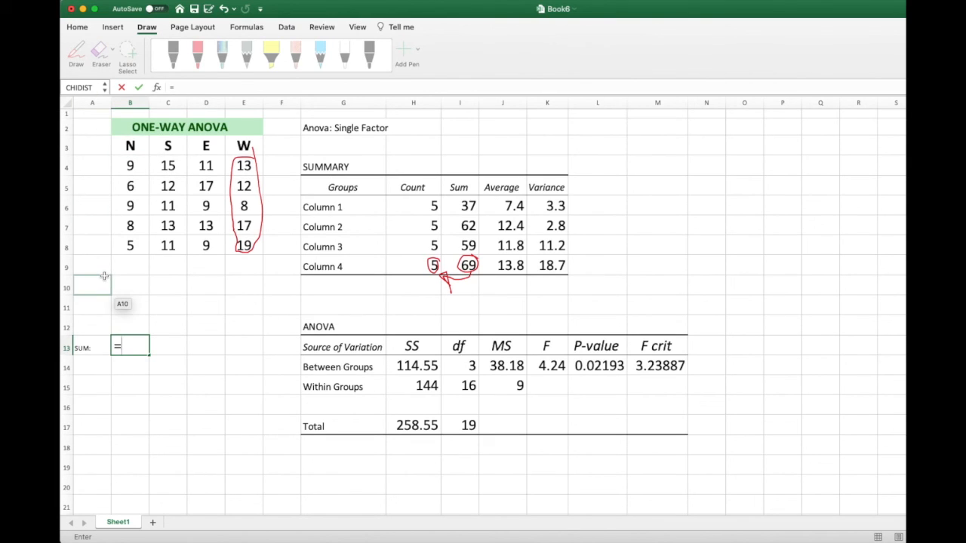
type("sum")
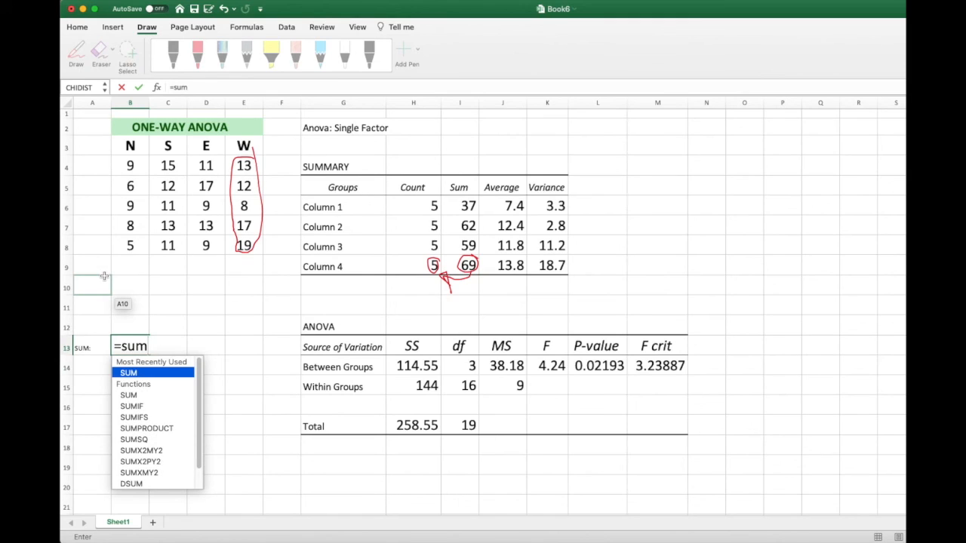
double_click(130, 373)
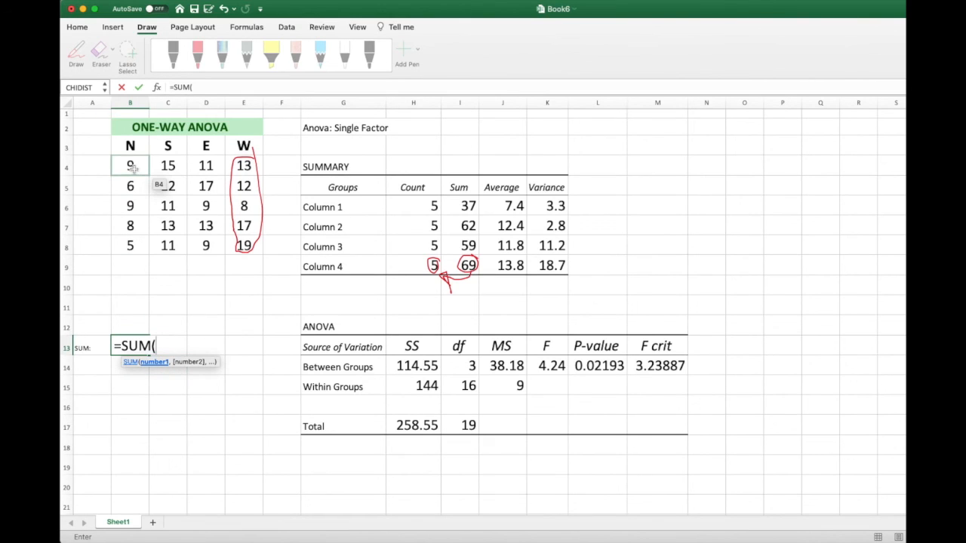
left_click_drag(131, 167, 131, 246)
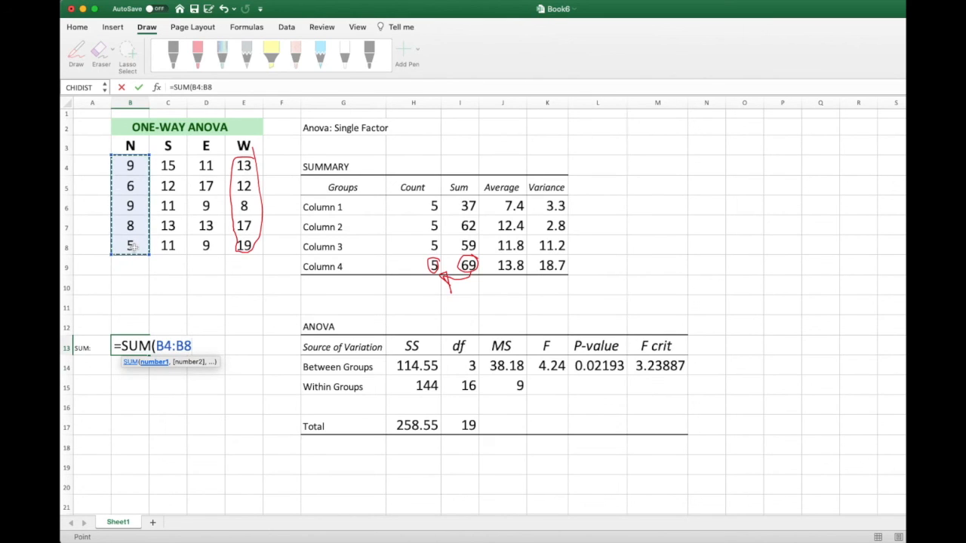
type(")")
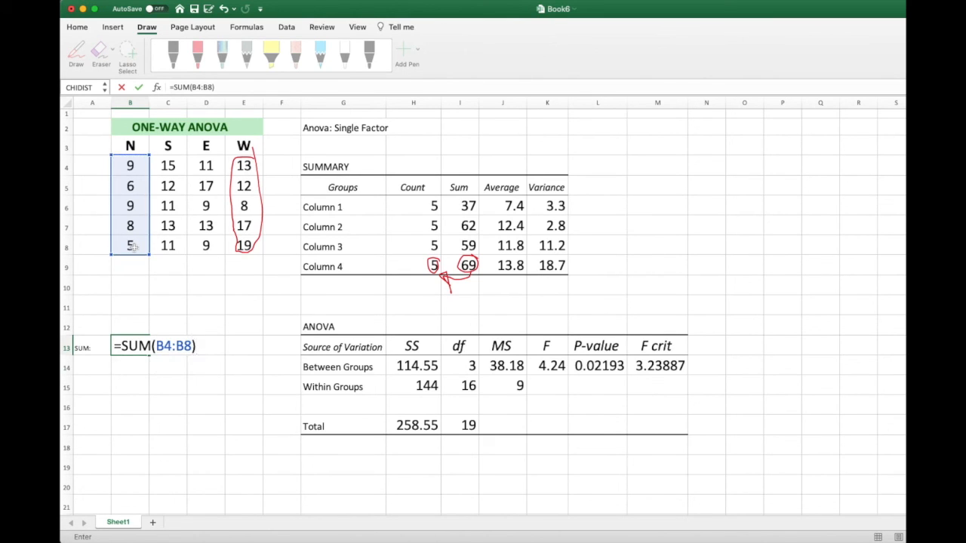
key("Return")
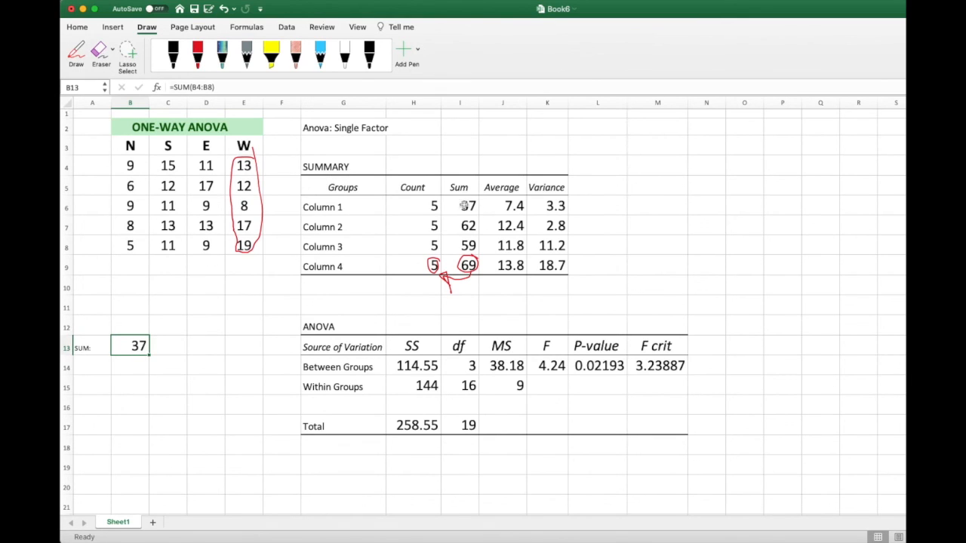
left_click_drag(148, 352, 251, 354)
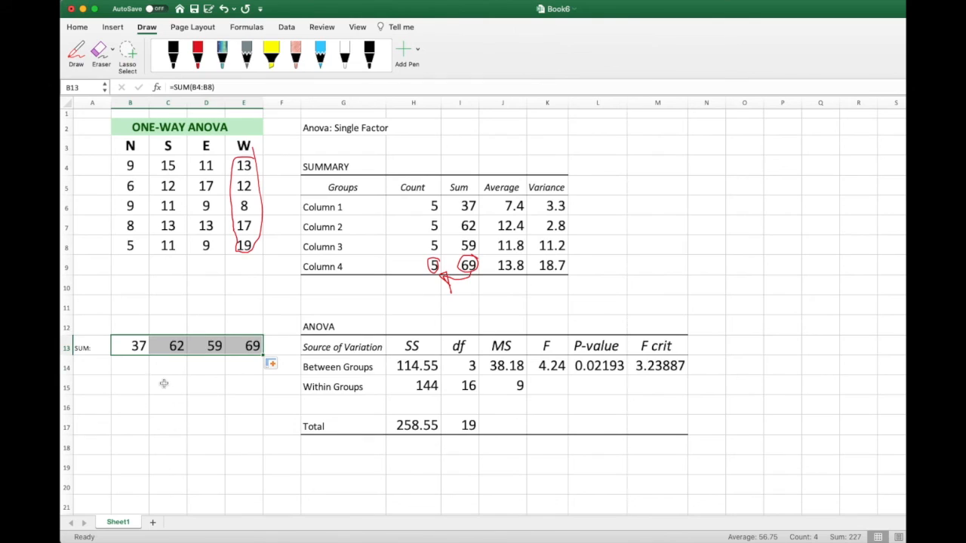
left_click(462, 137)
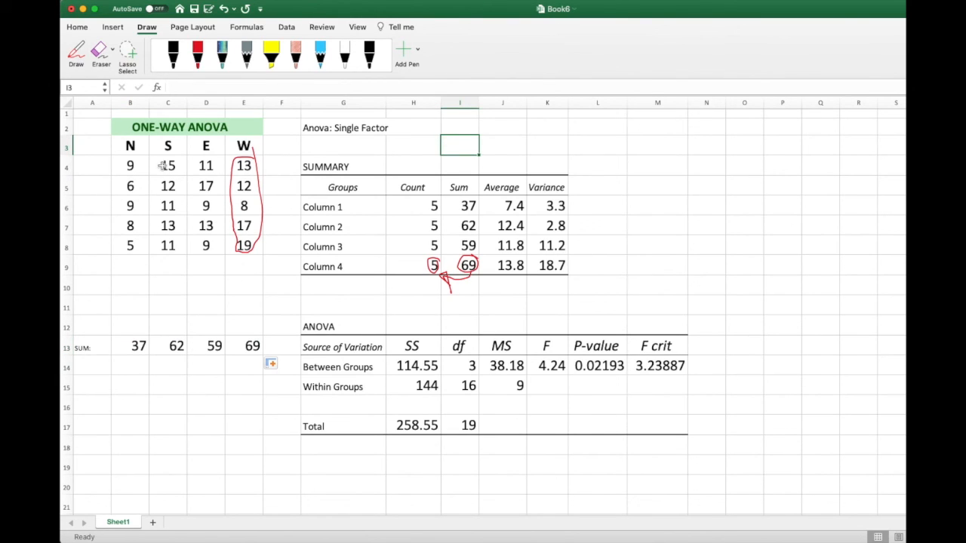
- In red ink, circle the summary table's Sum values and link them with a brace to the row 13 totals
left_click(199, 66)
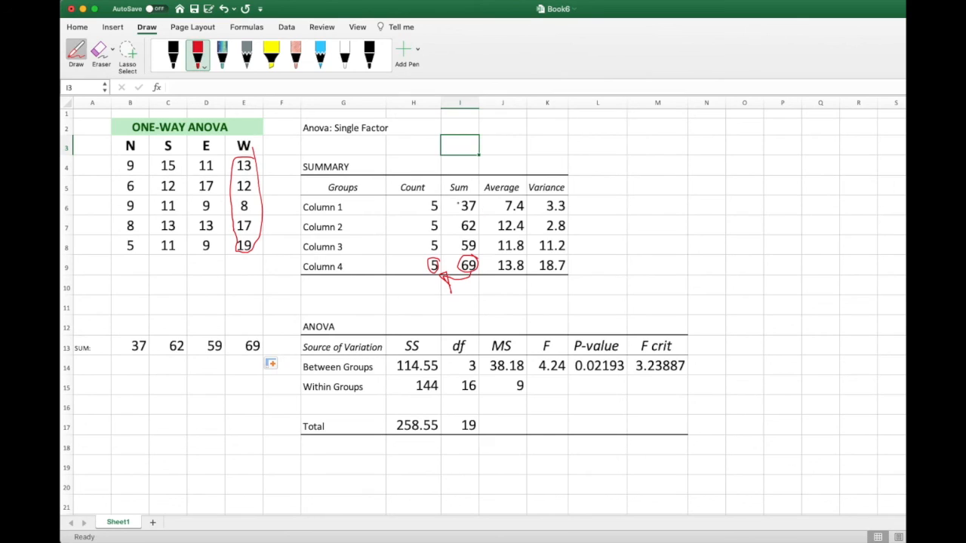
mouse_move(476, 191)
left_mouse_down()
mouse_move(464, 194)
mouse_move(455, 263)
mouse_move(487, 207)
mouse_move(483, 190)
mouse_move(438, 198)
mouse_move(266, 278)
mouse_move(237, 308)
mouse_move(139, 329)
left_mouse_up()
left_click_drag(219, 315, 265, 332)
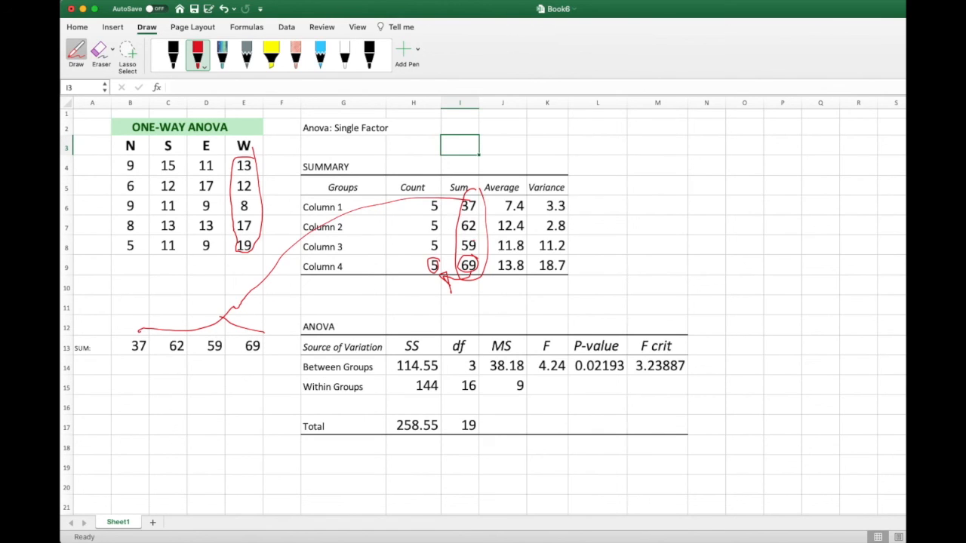
- Erase all the red ink annotations from the sheet and stop drawing
left_click(99, 51)
mouse_move(469, 189)
left_mouse_down()
mouse_move(453, 264)
mouse_move(468, 283)
mouse_move(255, 323)
mouse_move(268, 291)
left_mouse_up()
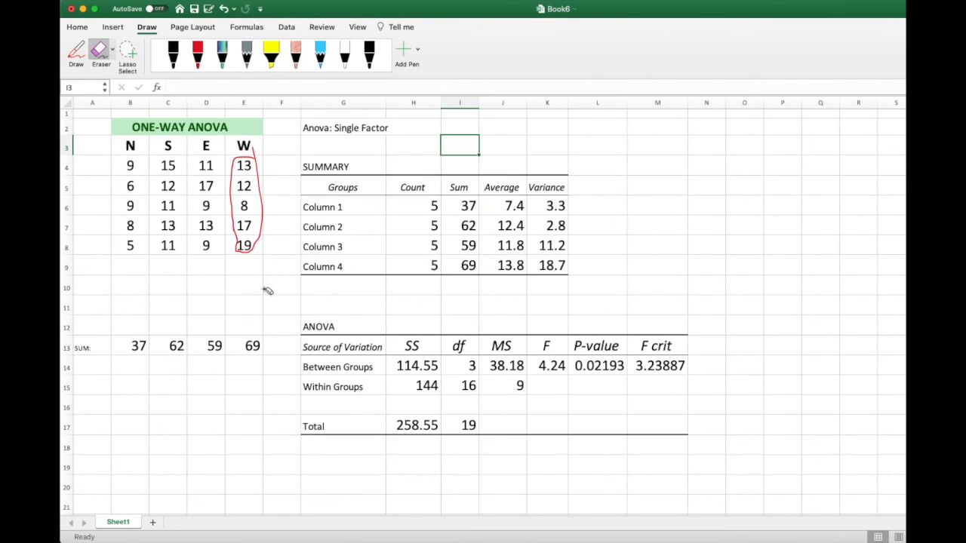
left_click_drag(236, 217, 272, 228)
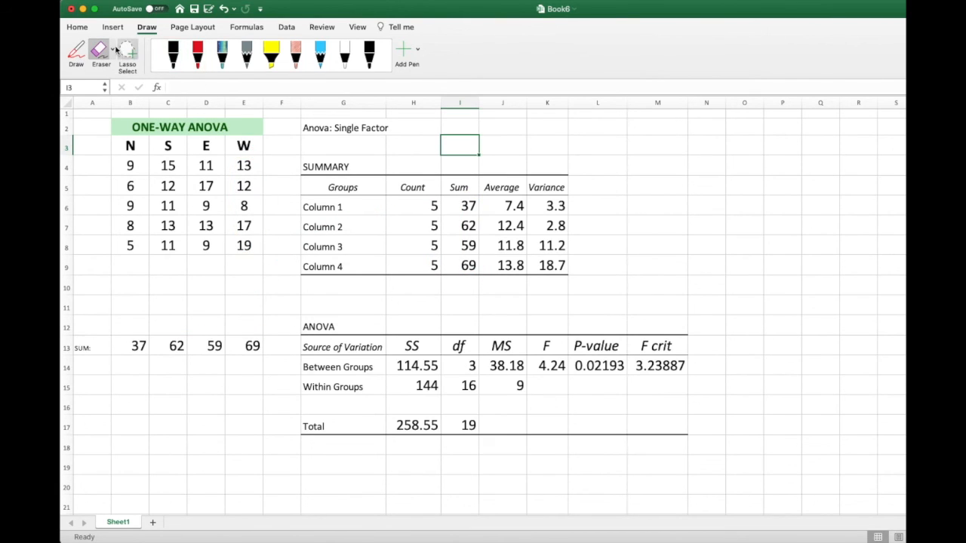
left_click(76, 51)
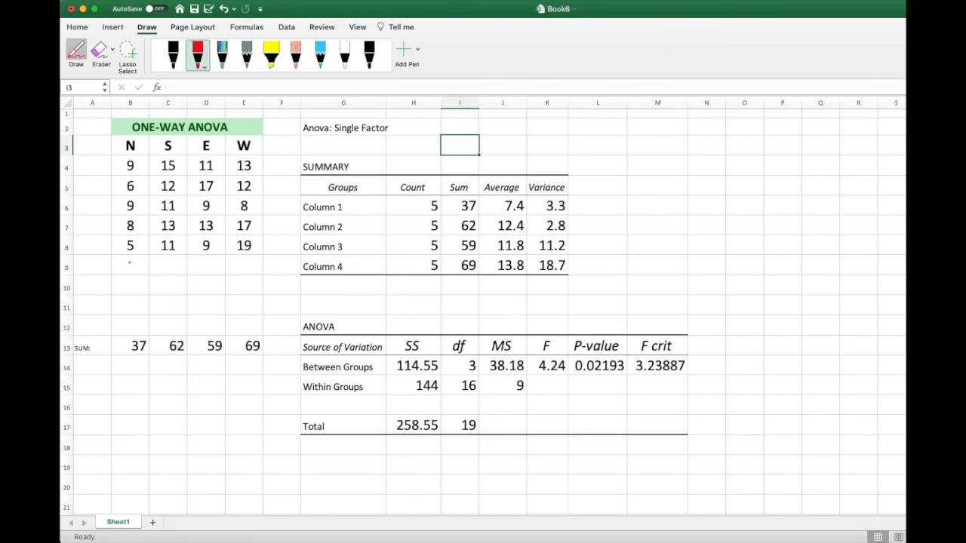
left_click(76, 51)
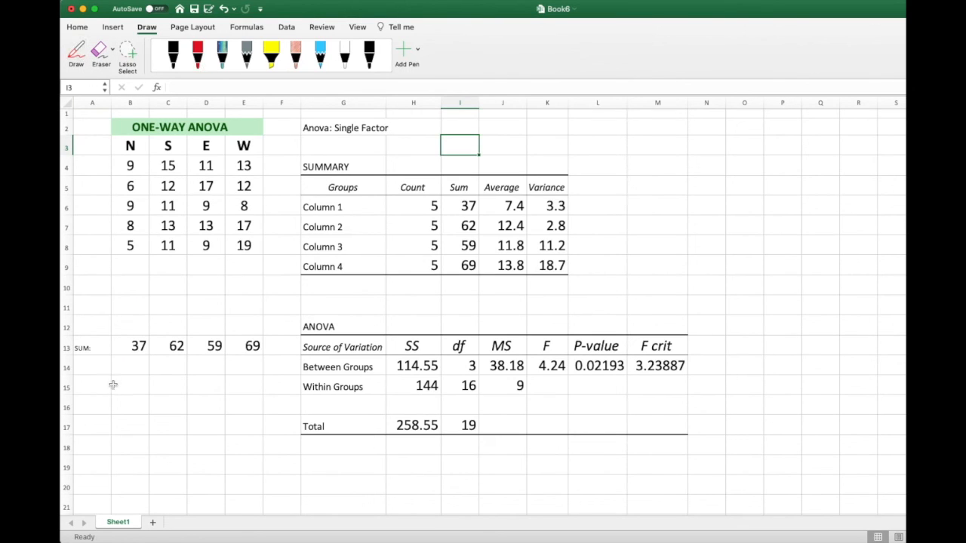
- Label cell A14 as "Mean"
left_click(90, 367)
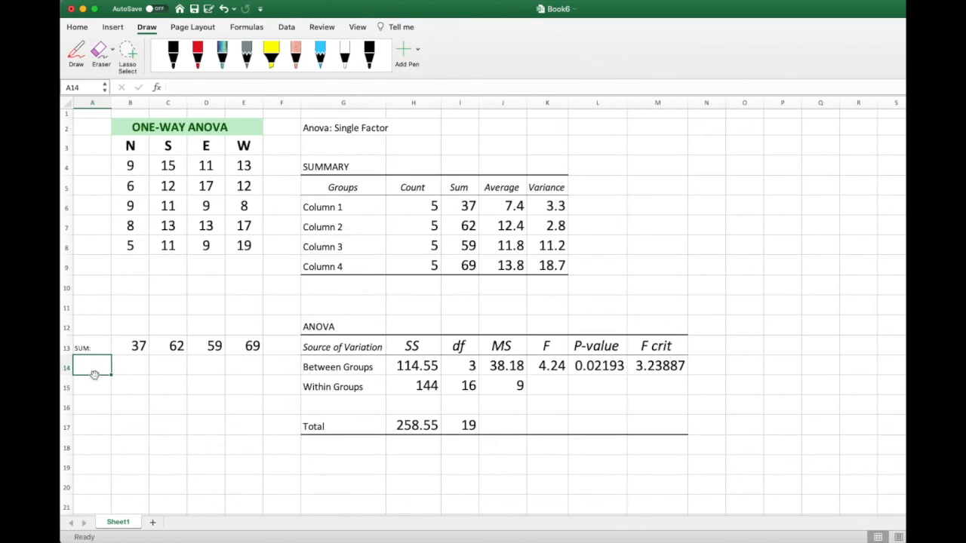
type("Mean")
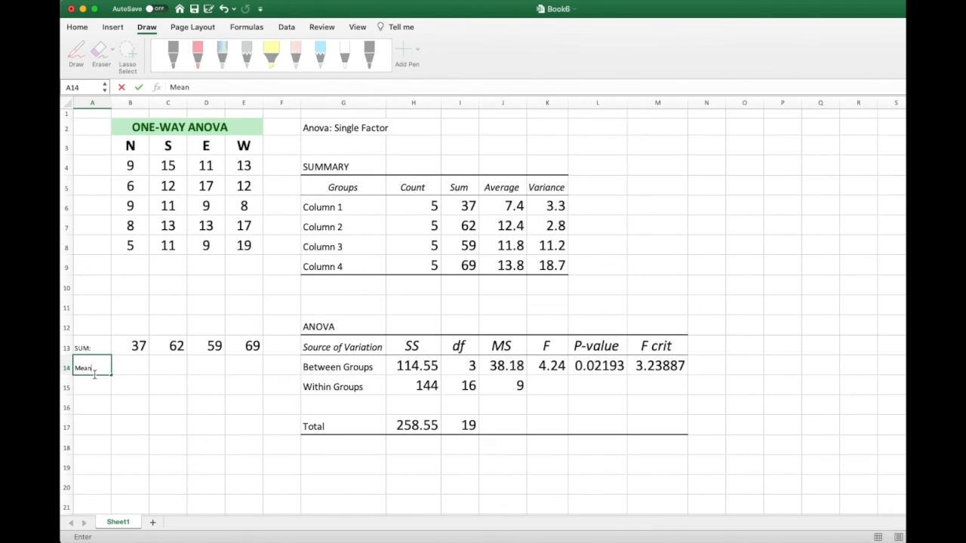
left_click(137, 367)
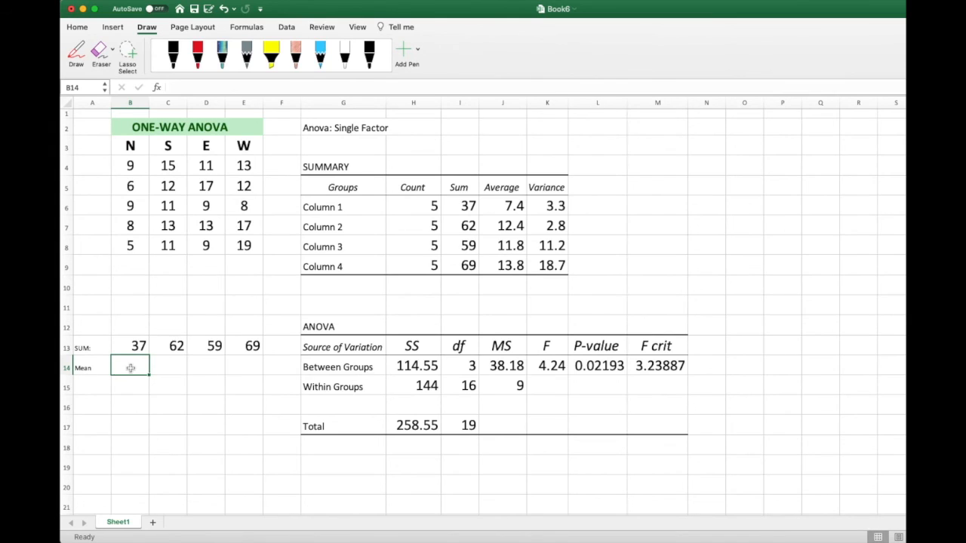
- Calculate the N mean in cell B14 with =AVERAGE(B4:B8) and fill the formula across to E14
type("=")
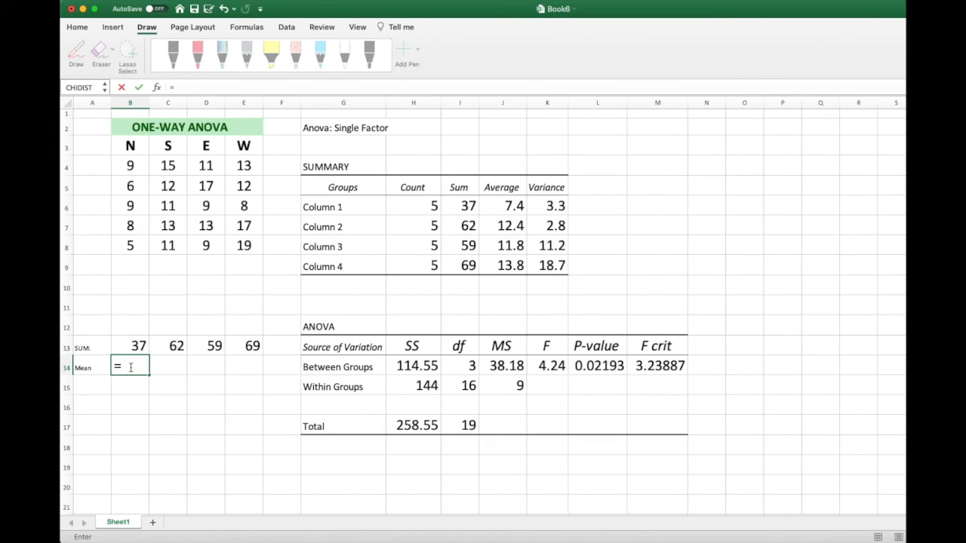
type("av")
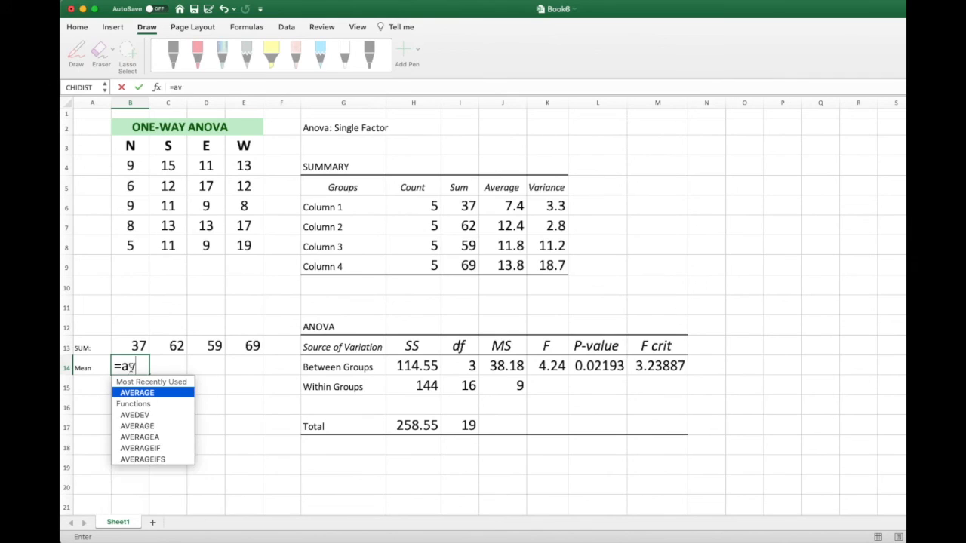
double_click(146, 427)
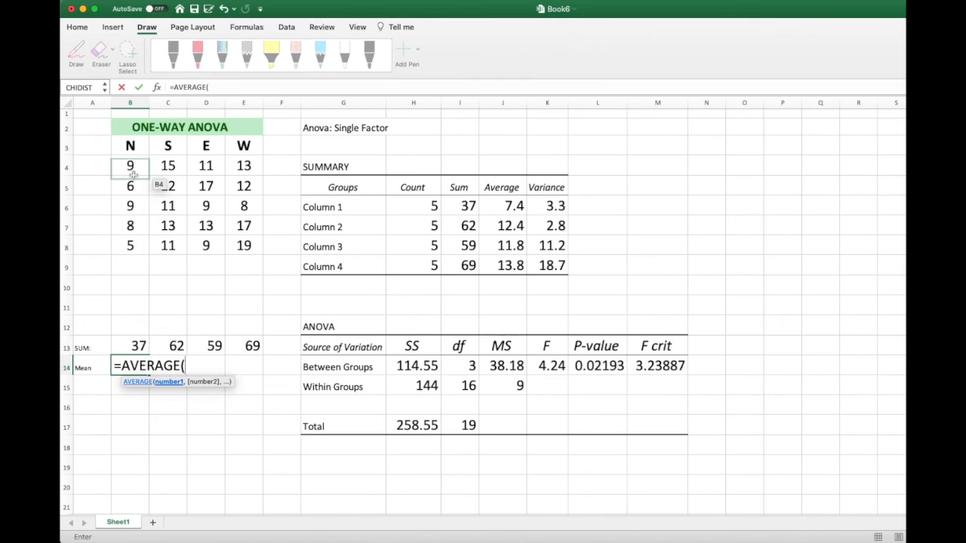
left_click_drag(130, 168, 131, 243)
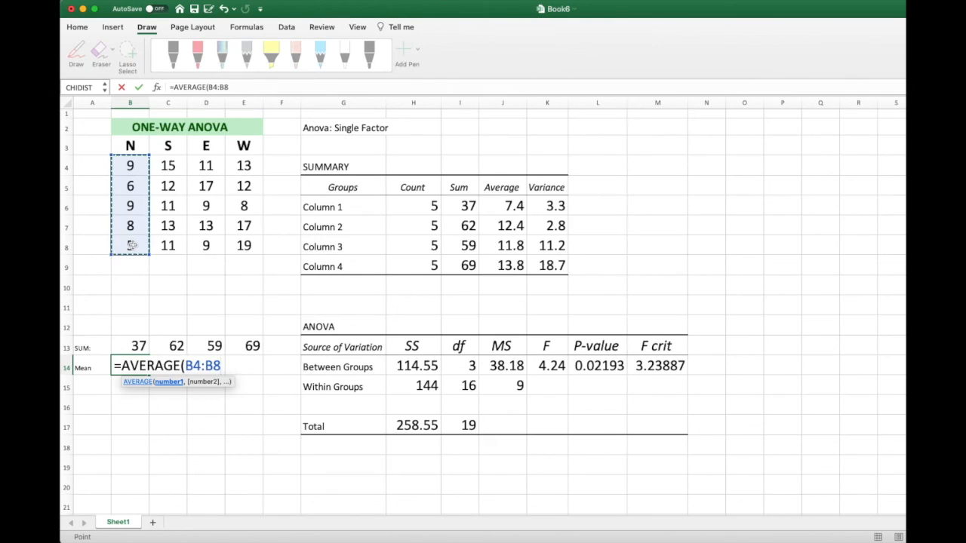
type(")")
key("ctrl+Return")
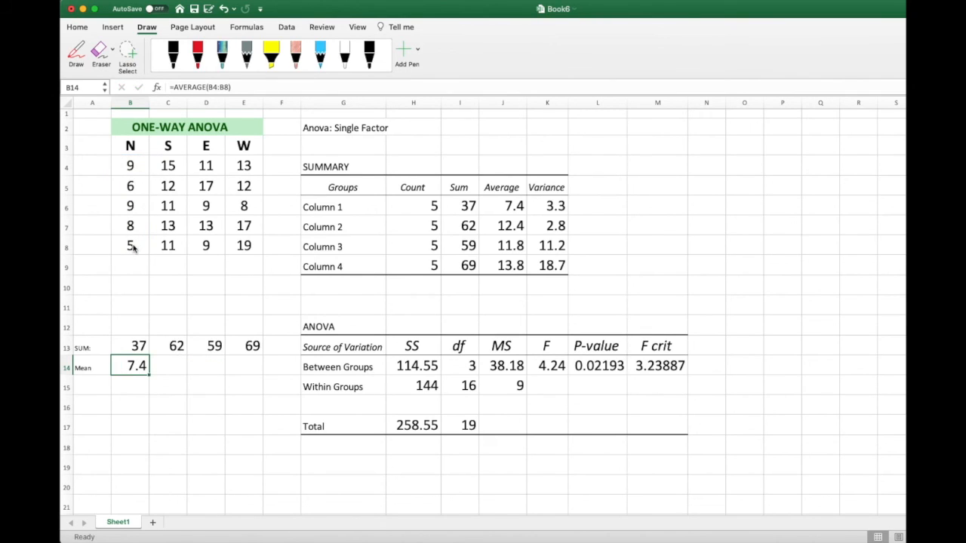
left_click(197, 54)
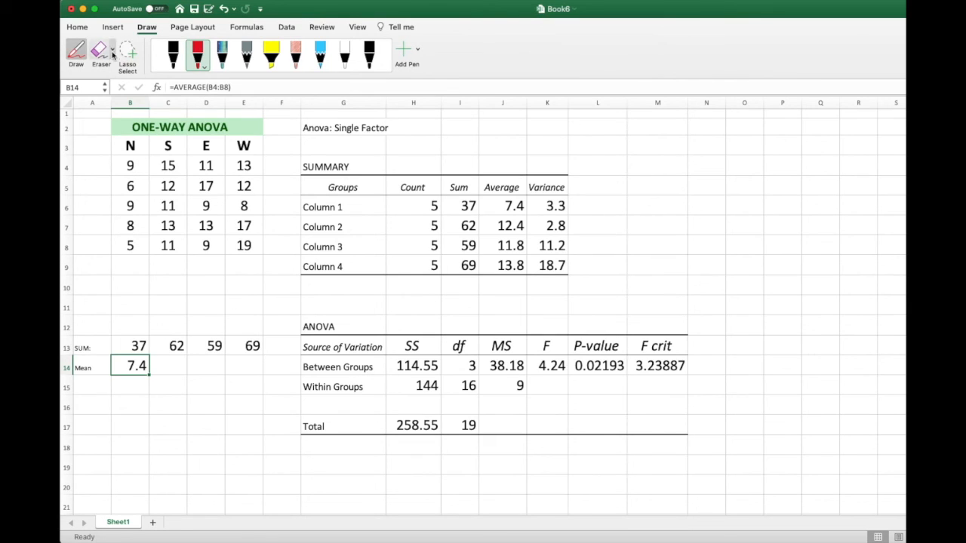
left_click(75, 49)
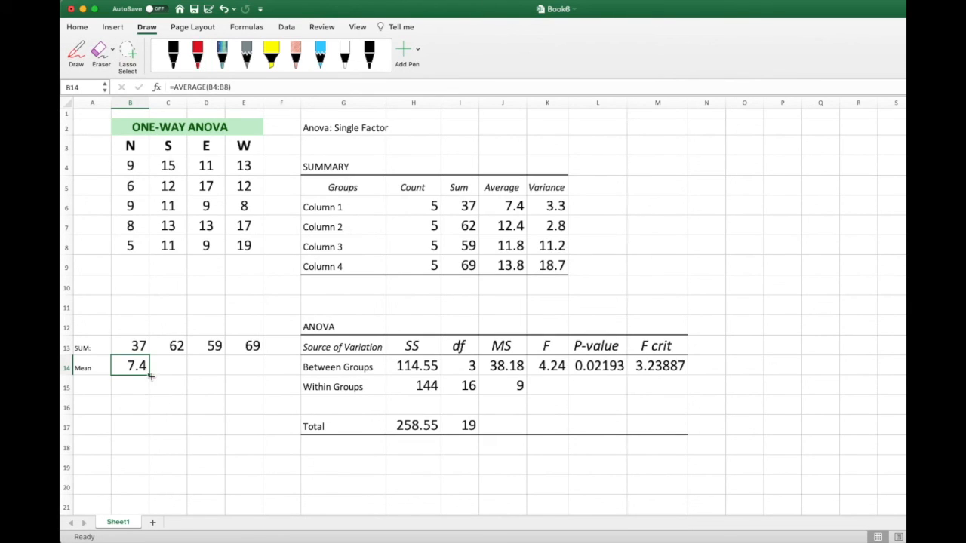
left_click_drag(165, 373, 249, 373)
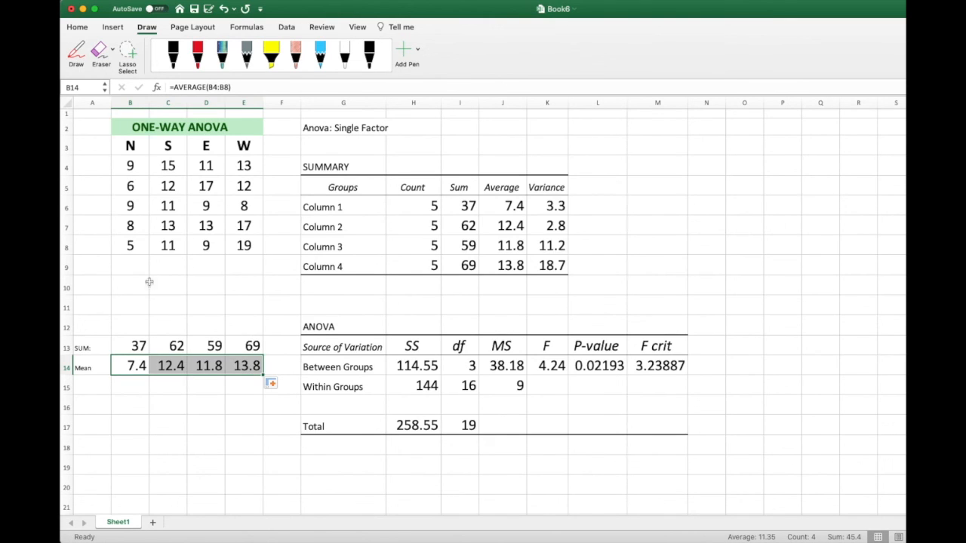
- In red ink, circle the N mean and draw arrows from the N and W means to their matching Average values in the summary table
left_click(74, 50)
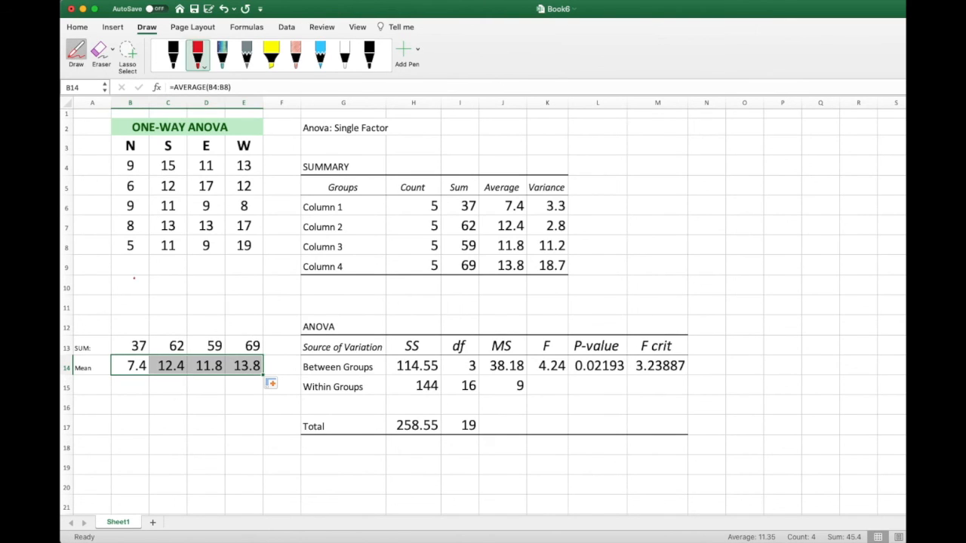
left_click_drag(138, 360, 130, 360)
mouse_move(147, 356)
left_mouse_down()
mouse_move(197, 306)
mouse_move(388, 219)
mouse_move(510, 206)
mouse_move(501, 222)
mouse_move(511, 209)
left_mouse_up()
mouse_move(255, 362)
left_mouse_down()
mouse_move(359, 309)
mouse_move(496, 268)
left_mouse_up()
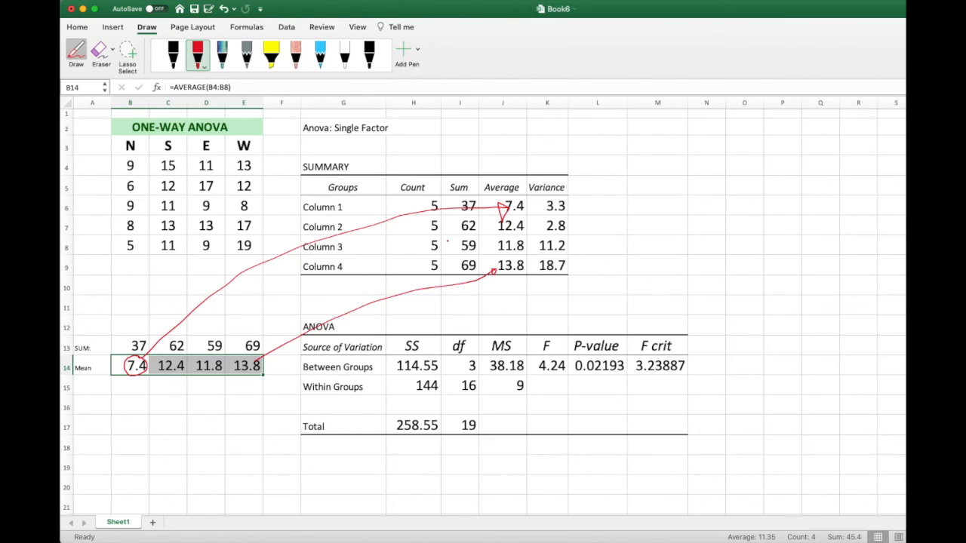
- Erase the red arrows and the circle around the N mean
left_click(101, 51)
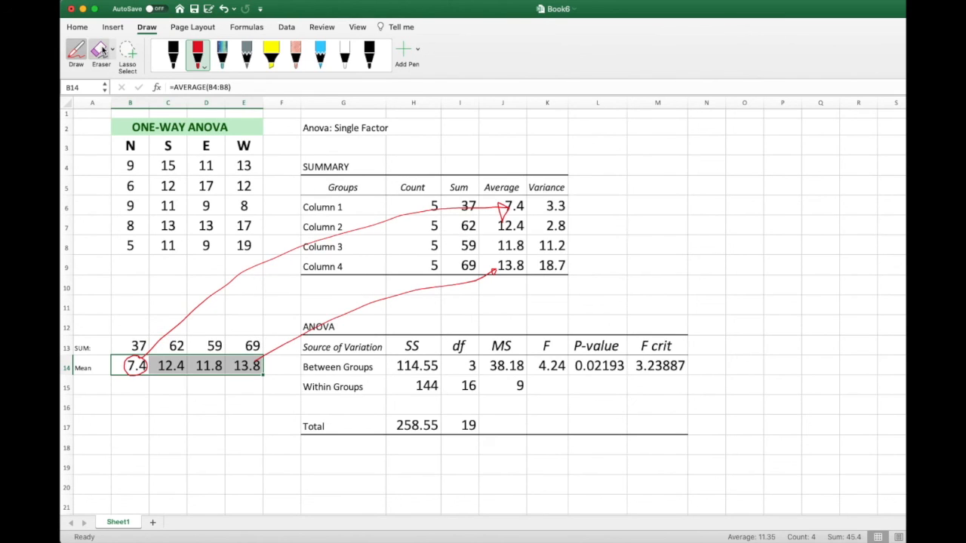
left_click(178, 330)
left_click(298, 347)
left_click(75, 49)
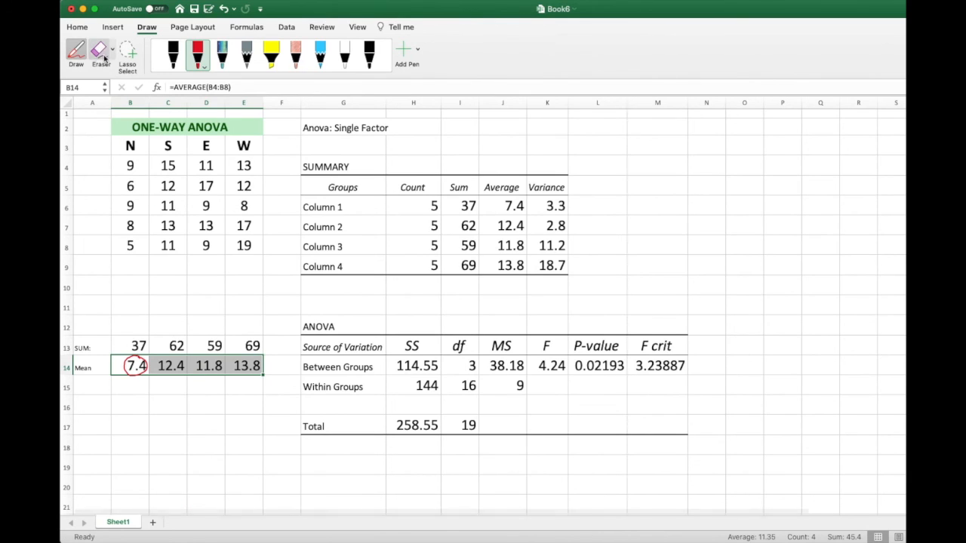
left_click(75, 50)
left_click(243, 405)
left_click(100, 51)
left_click(147, 366)
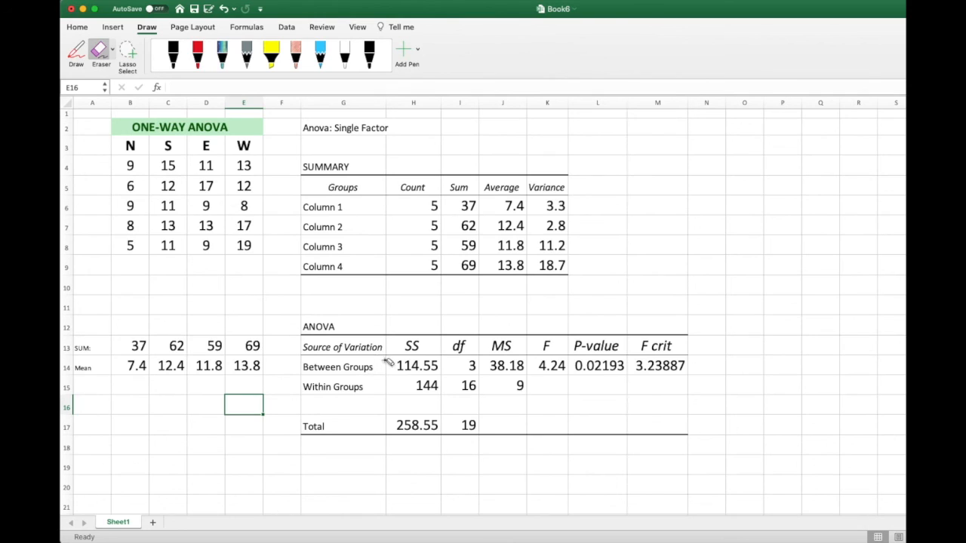
- In red ink, tick the Sum, Average and Variance headings and note variance as SS/df with SS = ΣX² − (ΣX)²/n
left_click(197, 53)
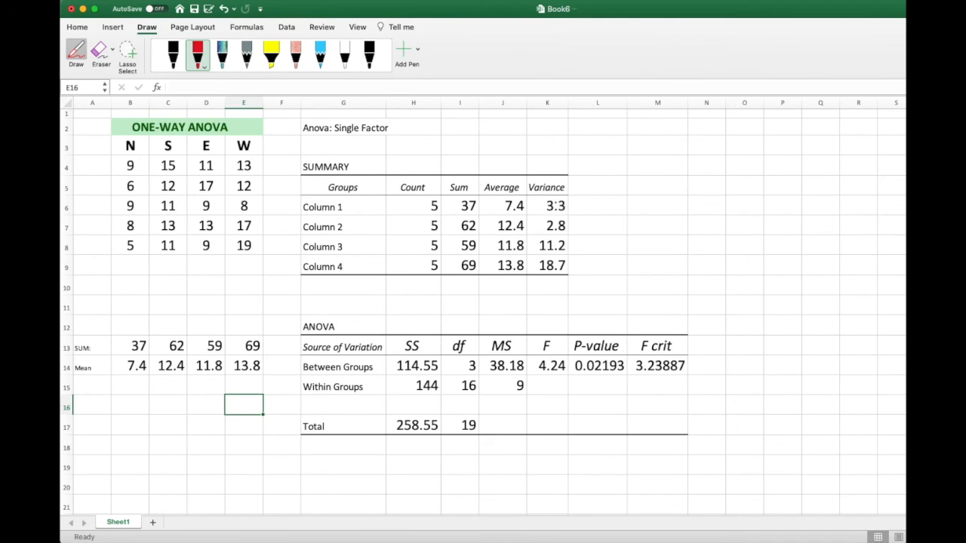
left_click_drag(510, 180, 547, 156)
left_click_drag(460, 167, 501, 139)
mouse_move(566, 179)
left_mouse_down()
mouse_move(596, 156)
mouse_move(641, 177)
mouse_move(658, 150)
mouse_move(670, 159)
mouse_move(702, 142)
mouse_move(683, 157)
left_mouse_up()
mouse_move(705, 118)
left_mouse_down()
mouse_move(718, 132)
mouse_move(715, 155)
left_mouse_up()
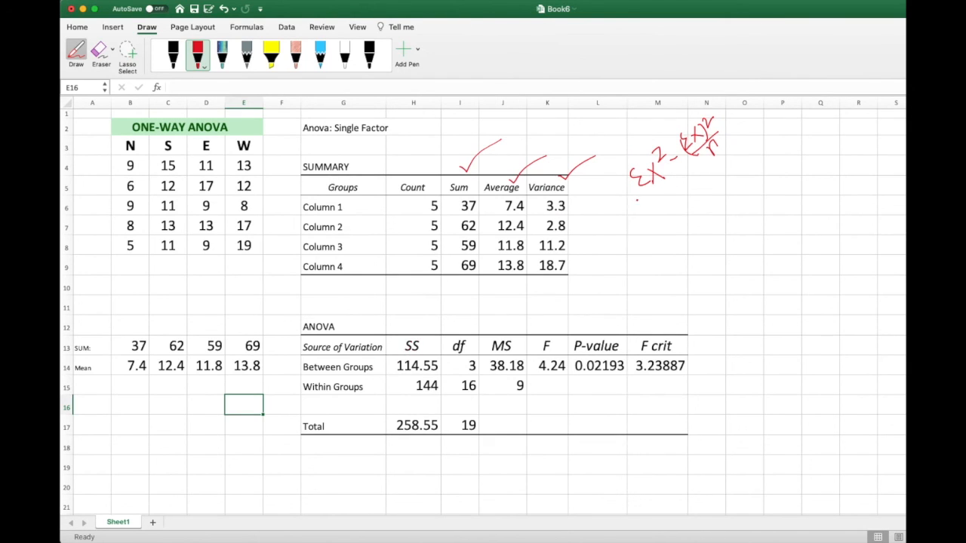
left_click_drag(613, 194, 626, 192)
left_click_drag(606, 201, 600, 212)
mouse_move(602, 136)
left_mouse_down()
mouse_move(631, 161)
mouse_move(627, 148)
left_mouse_up()
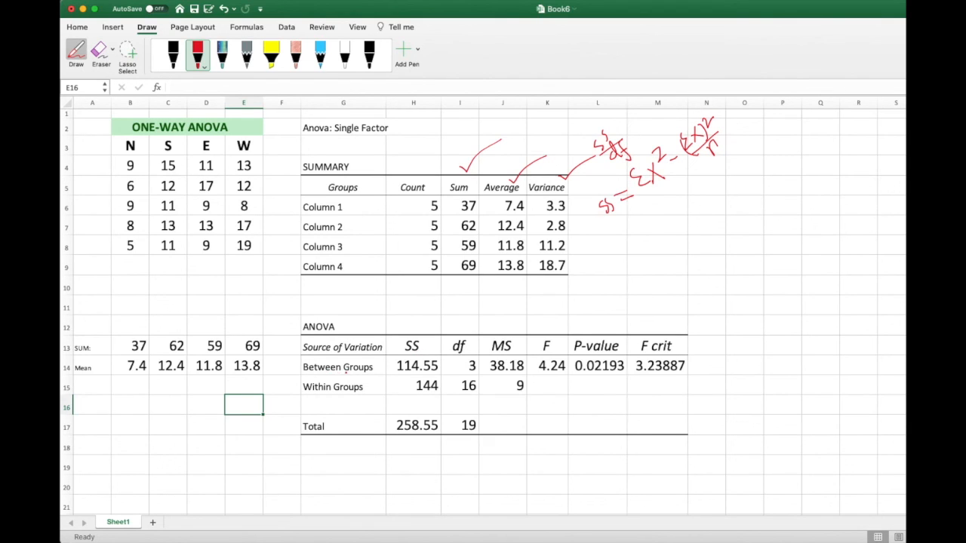
- Brace the four data columns in red, link them to Between Groups, circle its SS value and label the row SSTR, finally stopping drawing
left_click_drag(299, 365, 262, 267)
mouse_move(125, 252)
left_mouse_down()
mouse_move(265, 250)
mouse_move(262, 270)
left_mouse_up()
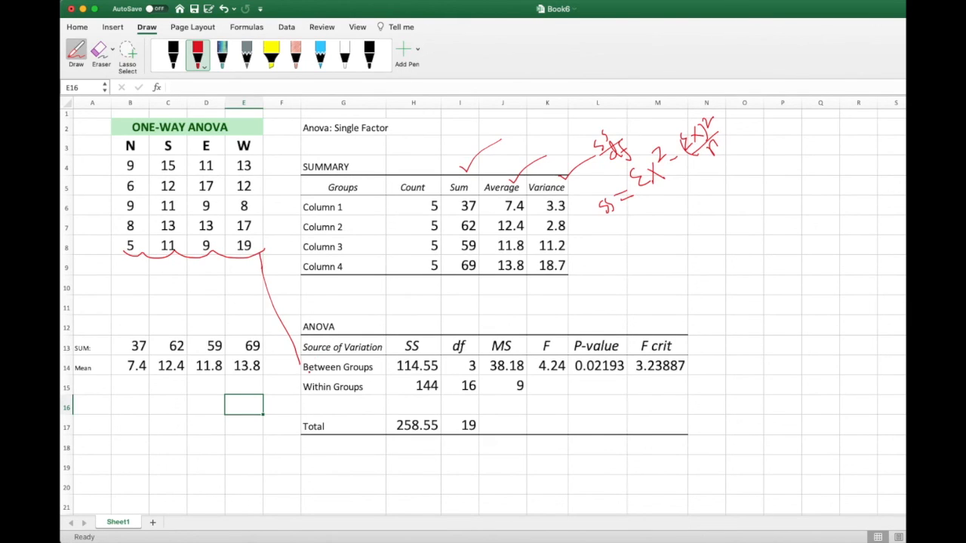
mouse_move(421, 354)
left_mouse_down()
mouse_move(397, 359)
mouse_move(399, 372)
mouse_move(432, 375)
mouse_move(439, 361)
mouse_move(425, 359)
left_mouse_up()
mouse_move(273, 369)
left_mouse_down()
mouse_move(280, 373)
mouse_move(294, 358)
mouse_move(295, 370)
mouse_move(305, 355)
left_mouse_up()
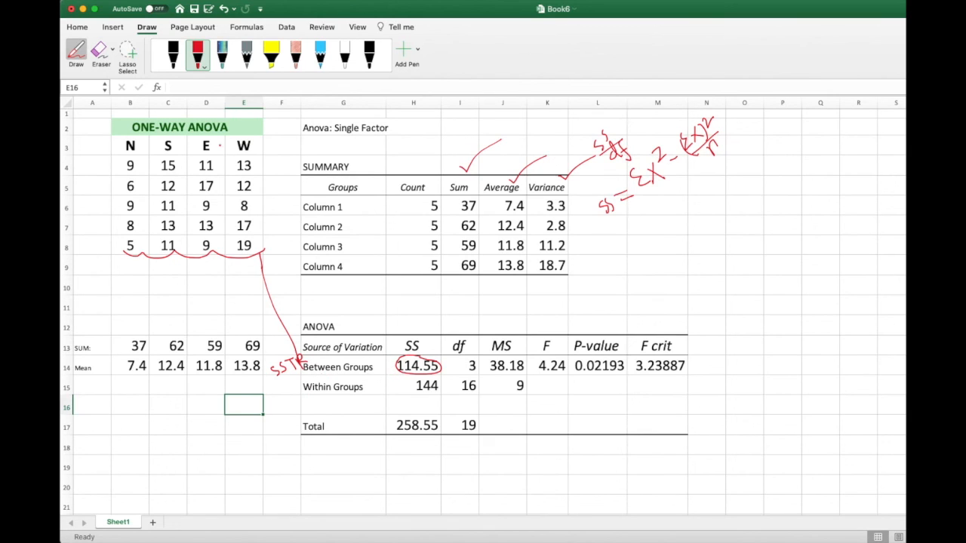
left_click(76, 52)
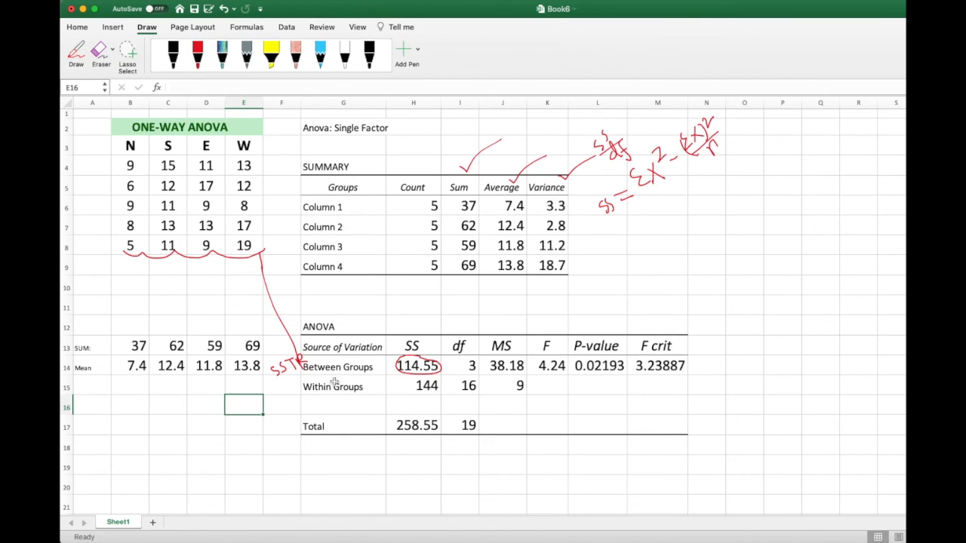
left_click(757, 266)
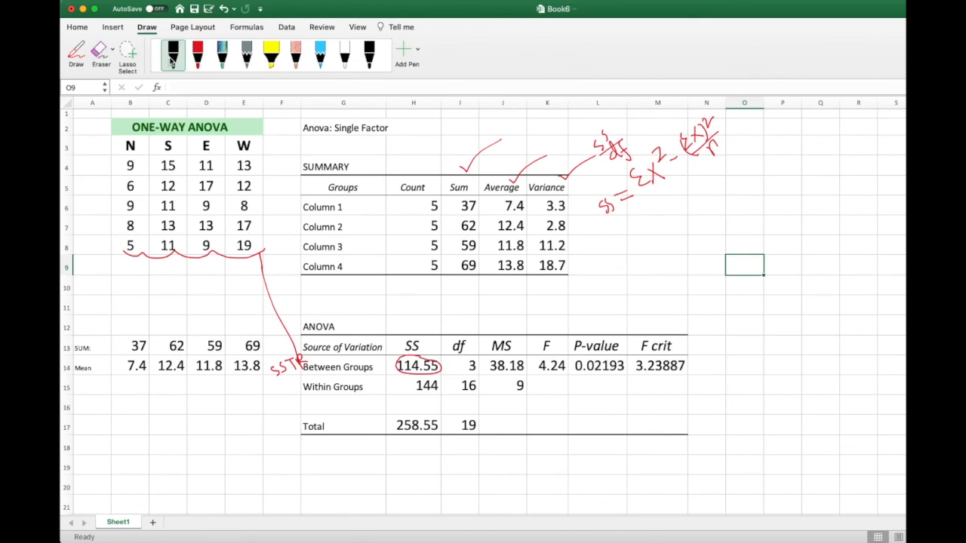
- Label Within Groups as SSE in red and, with the multicolour pen, outline the data columns, add plus signs between them and link them to its circled SS
left_click(197, 54)
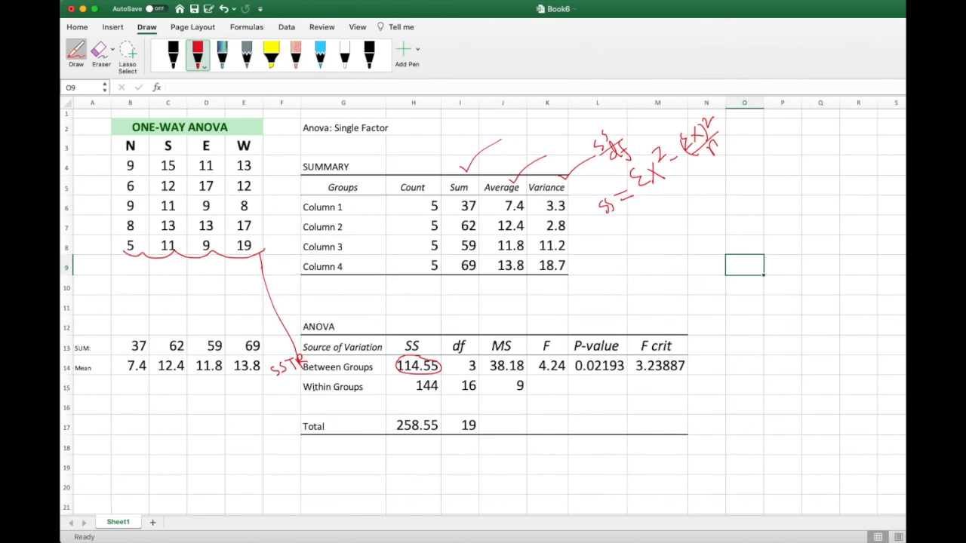
mouse_move(272, 389)
left_mouse_down()
mouse_move(279, 397)
mouse_move(295, 385)
left_mouse_up()
left_click(222, 54)
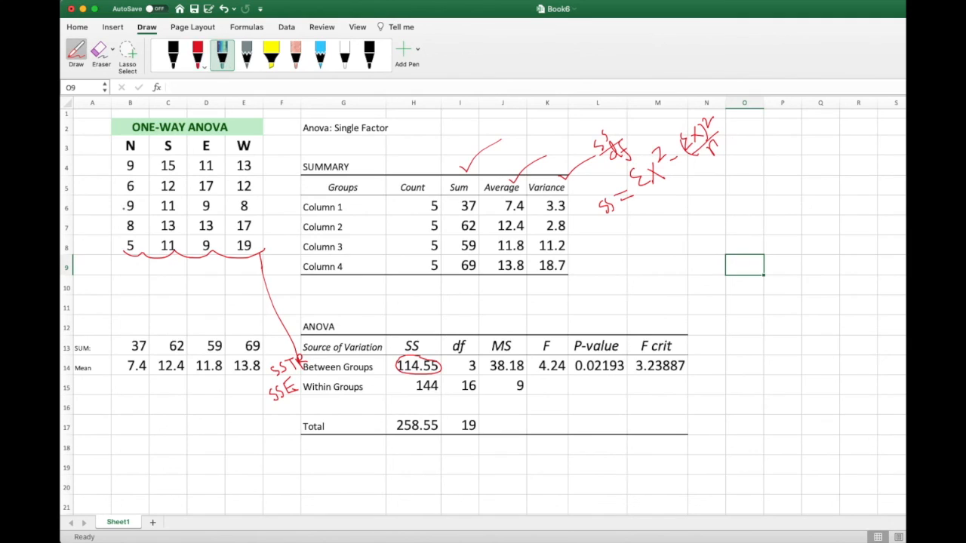
mouse_move(142, 152)
left_mouse_down()
mouse_move(119, 161)
mouse_move(115, 258)
mouse_move(140, 246)
mouse_move(144, 150)
mouse_move(164, 264)
mouse_move(183, 167)
mouse_move(173, 154)
mouse_move(196, 189)
mouse_move(201, 263)
mouse_move(219, 177)
mouse_move(212, 153)
mouse_move(234, 162)
mouse_move(240, 255)
mouse_move(261, 205)
mouse_move(252, 156)
left_mouse_up()
mouse_move(136, 265)
left_mouse_down()
mouse_move(199, 261)
mouse_move(192, 272)
mouse_move(238, 262)
mouse_move(231, 271)
left_mouse_up()
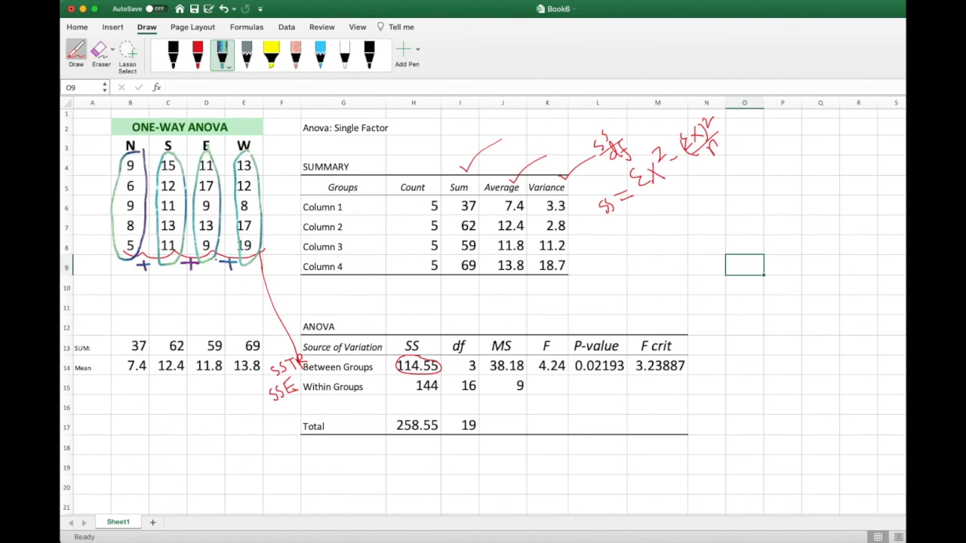
mouse_move(127, 261)
left_mouse_down()
mouse_move(176, 364)
mouse_move(244, 400)
mouse_move(262, 394)
mouse_move(254, 402)
left_mouse_up()
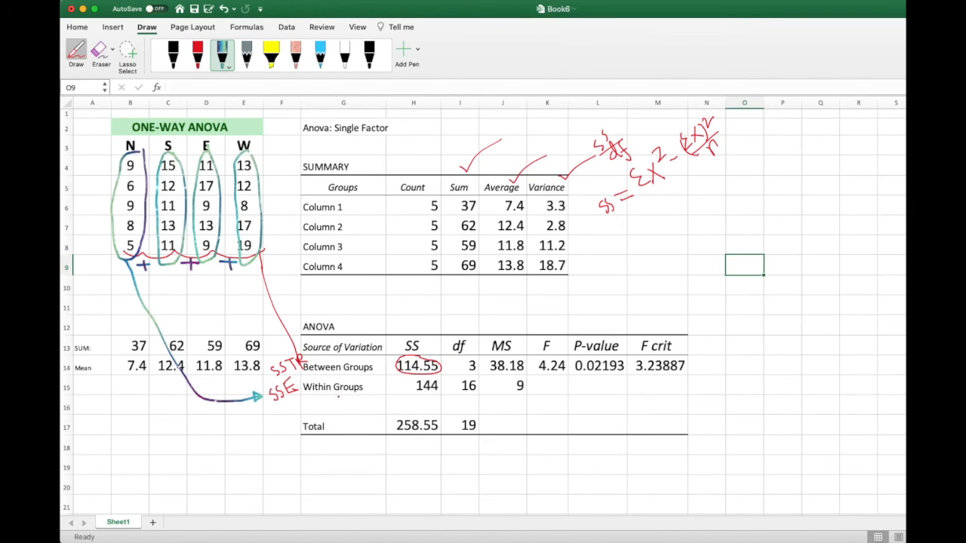
mouse_move(443, 379)
left_mouse_down()
mouse_move(429, 375)
mouse_move(412, 398)
mouse_move(445, 389)
mouse_move(271, 400)
left_mouse_up()
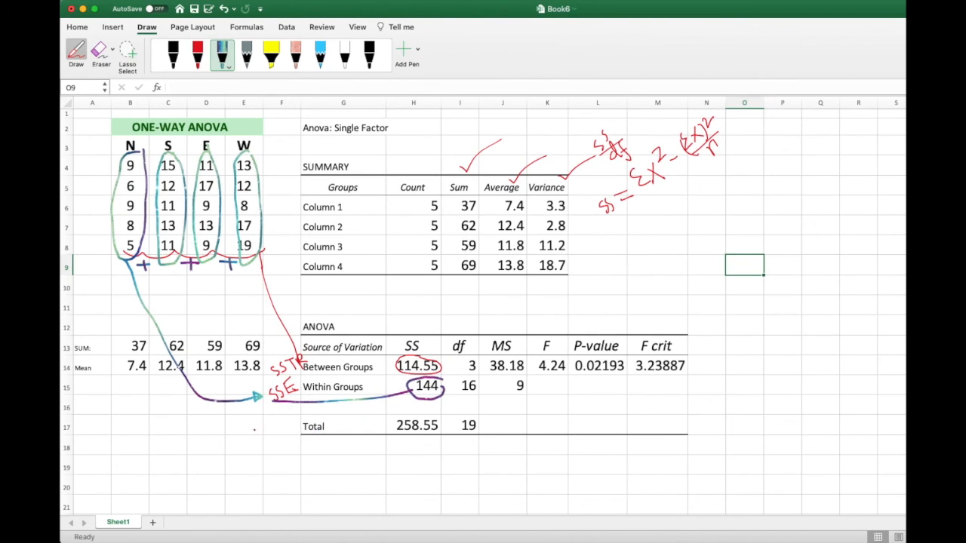
- Label the ANOVA table's Total row as SST in black ink
left_click(246, 55)
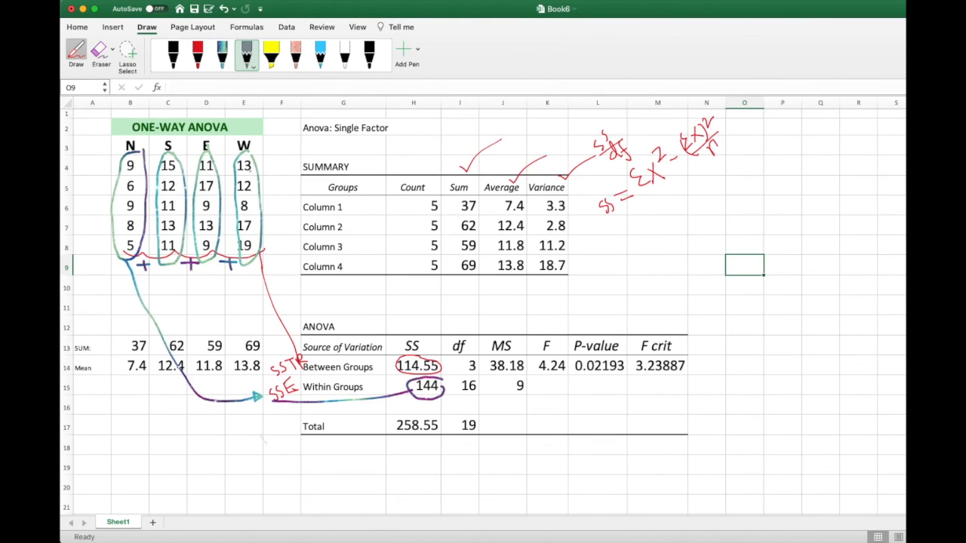
left_click(173, 54)
mouse_move(256, 431)
left_mouse_down()
mouse_move(255, 446)
mouse_move(289, 419)
mouse_move(283, 434)
left_mouse_up()
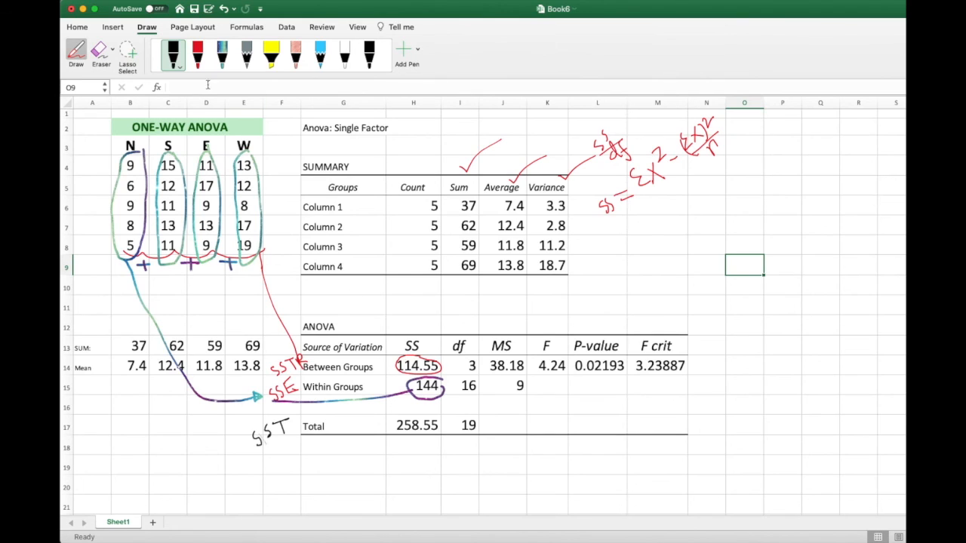
- Erase all the red, multicolour and black ink annotations from the sheet
left_click(99, 50)
left_click(148, 165)
mouse_move(202, 233)
left_mouse_down()
mouse_move(145, 283)
mouse_move(163, 316)
mouse_move(184, 247)
mouse_move(285, 322)
mouse_move(285, 382)
mouse_move(261, 262)
mouse_move(272, 264)
left_mouse_up()
mouse_move(472, 172)
left_mouse_down()
mouse_move(627, 197)
mouse_move(604, 157)
mouse_move(714, 139)
mouse_move(604, 211)
mouse_move(641, 147)
mouse_move(722, 123)
mouse_move(689, 124)
left_mouse_up()
mouse_move(420, 372)
left_mouse_down()
mouse_move(410, 395)
mouse_move(395, 399)
left_mouse_up()
mouse_move(363, 367)
left_mouse_down()
mouse_move(274, 394)
mouse_move(291, 388)
mouse_move(298, 420)
mouse_move(254, 440)
left_mouse_up()
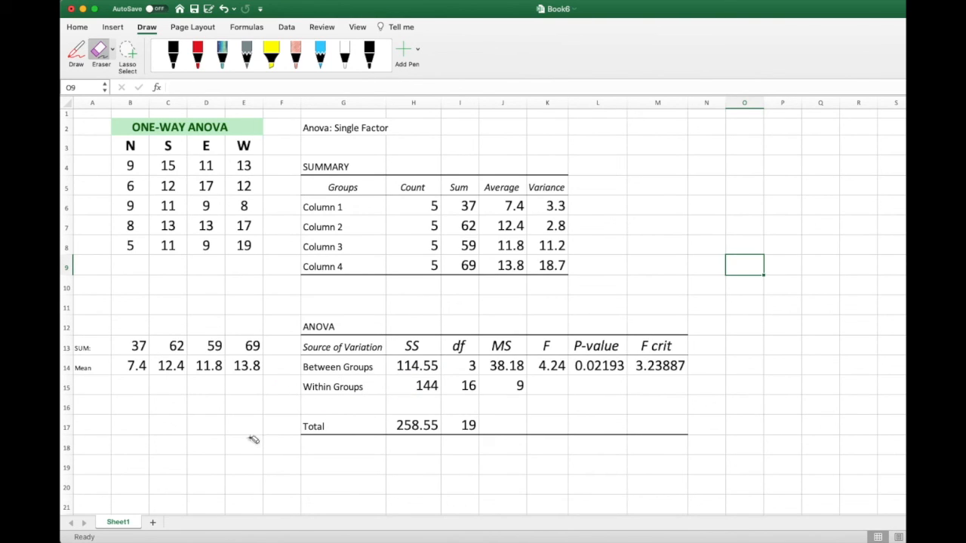
- Draw a black arc beneath each of the four data columns and write = K−1 = 4−1 in red beside the df heading
left_click(173, 53)
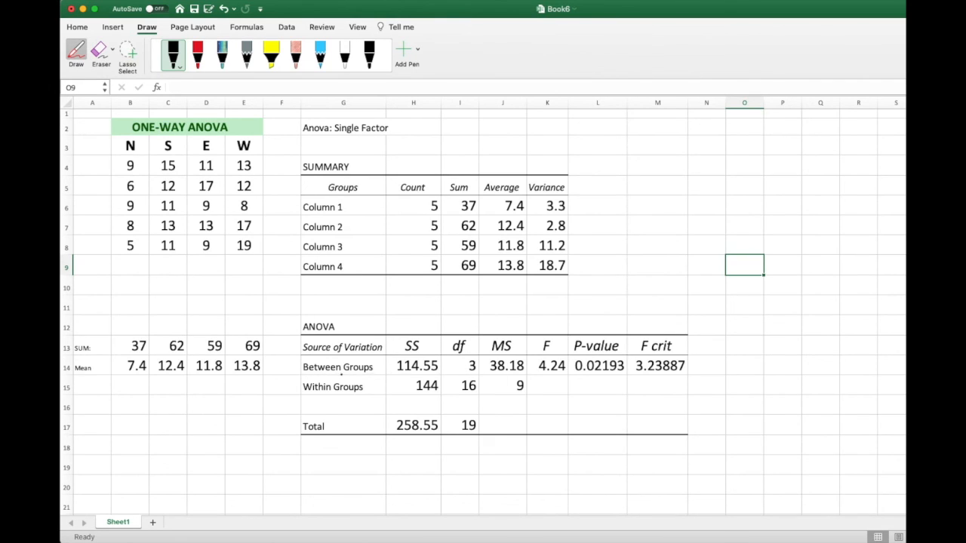
left_click_drag(125, 255, 259, 251)
left_click(197, 54)
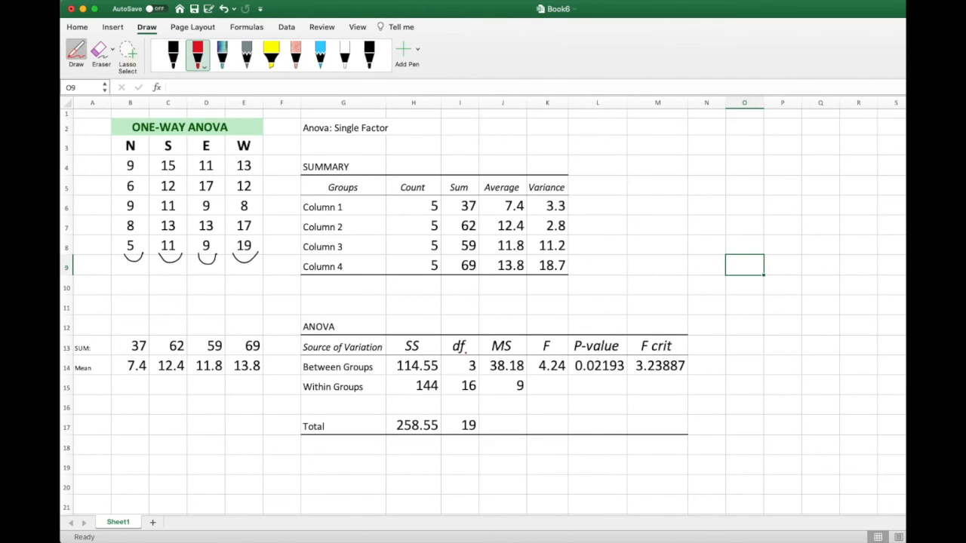
left_click_drag(468, 341, 504, 322)
left_click_drag(510, 316, 533, 316)
- In red ink, link df to K(n−1) = 4(5−1) = 16, circle Column 1's count, and draw an arrow from Within Groups df to the 16
mouse_move(459, 352)
left_mouse_down()
mouse_move(580, 304)
mouse_move(595, 320)
mouse_move(609, 314)
mouse_move(609, 290)
mouse_move(625, 308)
mouse_move(636, 304)
left_mouse_up()
mouse_move(636, 296)
left_mouse_down()
mouse_move(650, 300)
mouse_move(663, 280)
left_mouse_up()
left_click_drag(657, 285, 664, 284)
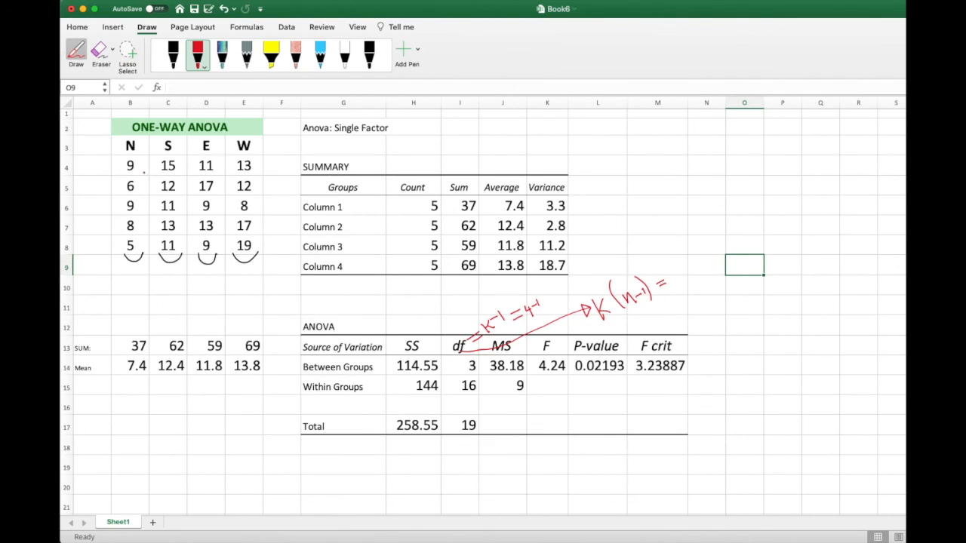
left_click_drag(673, 274, 698, 288)
mouse_move(441, 205)
left_mouse_down()
mouse_move(430, 200)
mouse_move(441, 202)
left_mouse_up()
mouse_move(691, 267)
left_mouse_down()
mouse_move(707, 265)
mouse_move(713, 281)
left_mouse_up()
left_click_drag(724, 248, 754, 246)
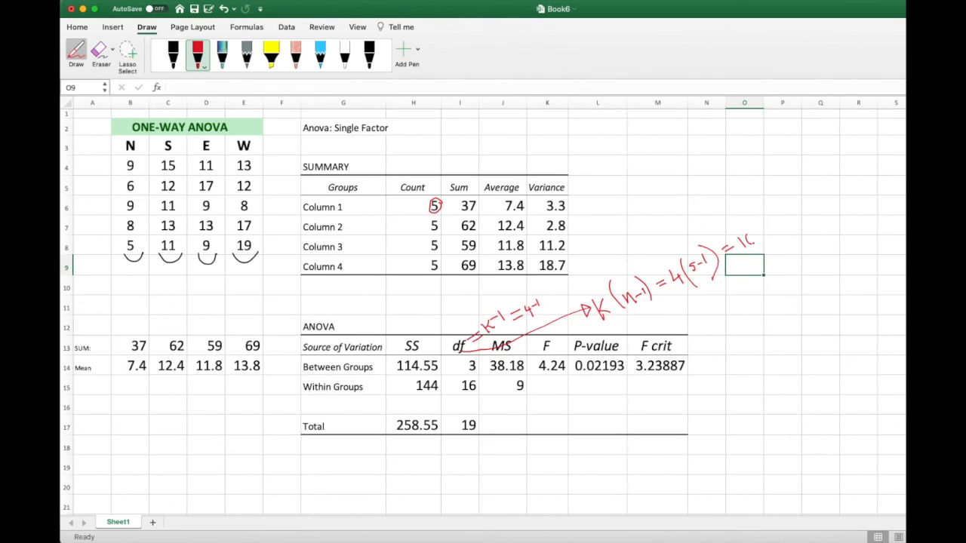
mouse_move(479, 385)
left_mouse_down()
mouse_move(751, 269)
mouse_move(754, 256)
left_mouse_up()
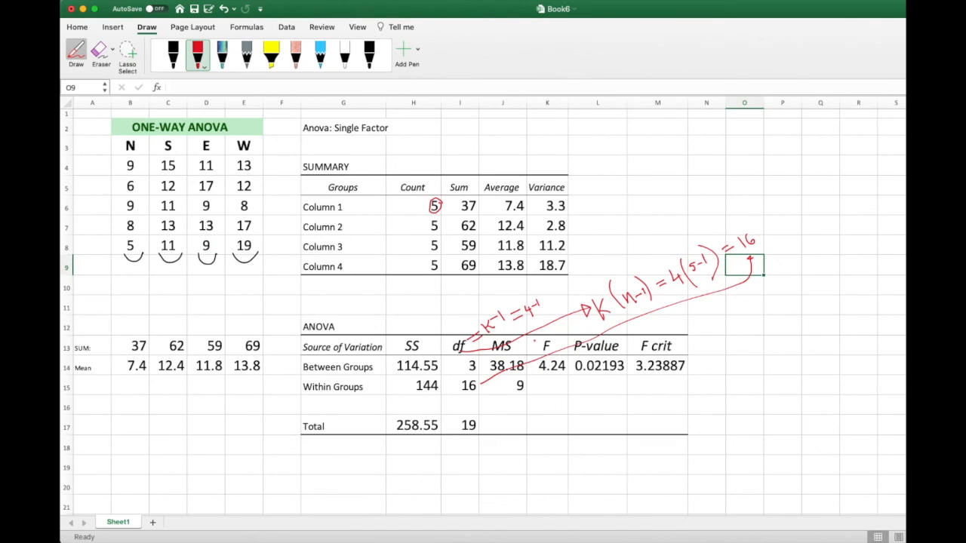
- Erase the red degrees-of-freedom formulas and arrows, keeping the circled count and black arcs, and pick the red pen again
left_click(99, 50)
mouse_move(639, 281)
left_mouse_down()
mouse_move(622, 343)
mouse_move(749, 247)
mouse_move(505, 314)
mouse_move(641, 299)
mouse_move(733, 249)
left_mouse_up()
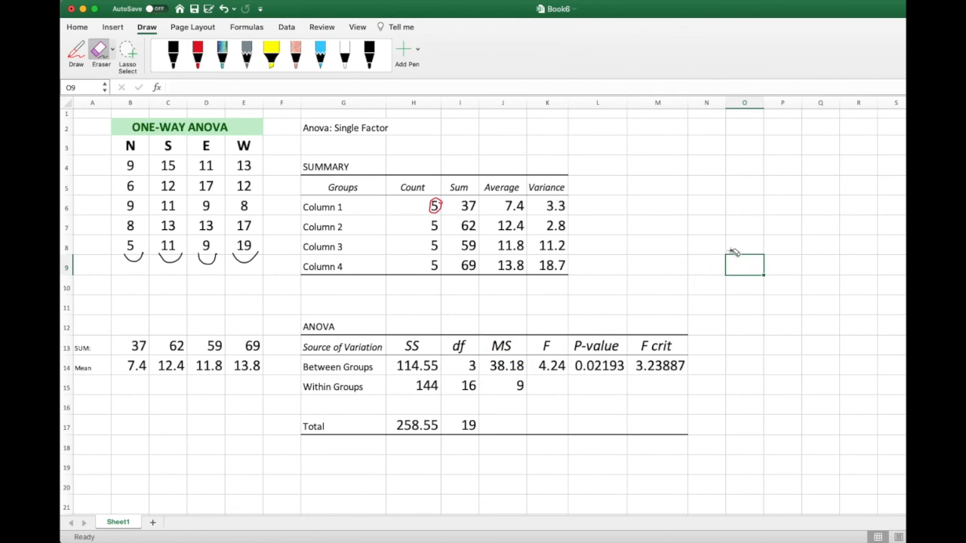
left_click(198, 53)
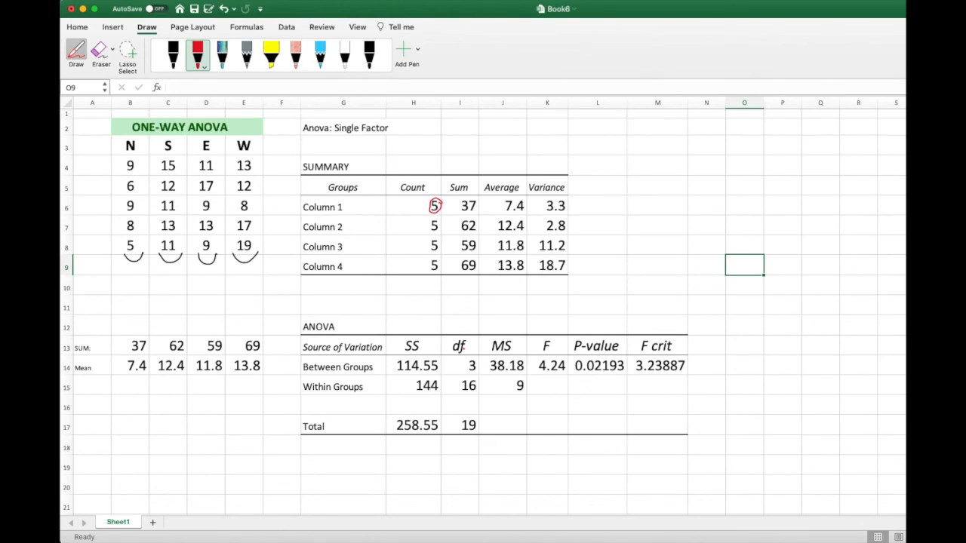
- In red ink, write = SS/df above MS, draw an arrow from F to MSTR/MSE =, and label the source rows TR, E and T
mouse_move(502, 335)
left_mouse_down()
mouse_move(526, 310)
mouse_move(531, 325)
mouse_move(545, 328)
mouse_move(545, 316)
left_mouse_up()
left_click_drag(560, 335, 577, 319)
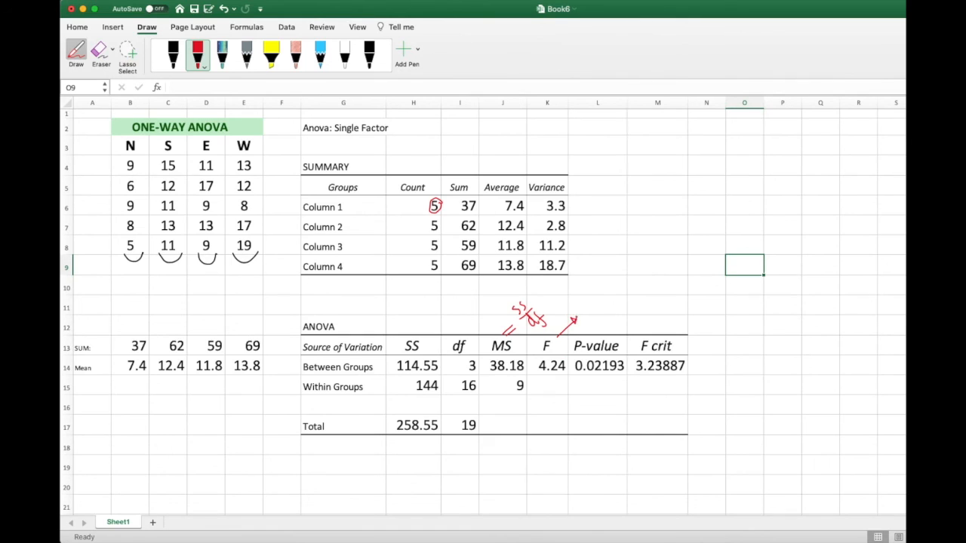
mouse_move(583, 302)
left_mouse_down()
mouse_move(586, 290)
mouse_move(601, 296)
mouse_move(604, 287)
mouse_move(604, 297)
mouse_move(620, 269)
left_mouse_up()
mouse_move(615, 270)
left_mouse_down()
mouse_move(617, 288)
mouse_move(623, 269)
mouse_move(632, 280)
left_mouse_up()
mouse_move(596, 308)
left_mouse_down()
mouse_move(636, 281)
mouse_move(622, 301)
mouse_move(636, 302)
mouse_move(642, 285)
left_mouse_up()
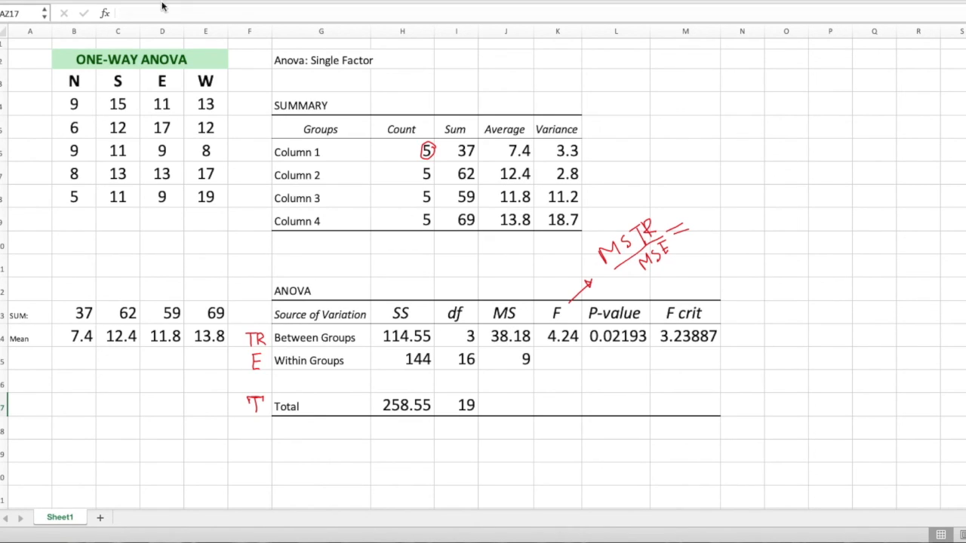
- Circle 38.18, 9 and 4.24 in red and draw an arrow from the P-value 0.02193 down to α
mouse_move(537, 328)
left_mouse_down()
mouse_move(489, 332)
mouse_move(507, 345)
mouse_move(537, 332)
mouse_move(501, 352)
mouse_move(524, 366)
mouse_move(536, 355)
left_mouse_up()
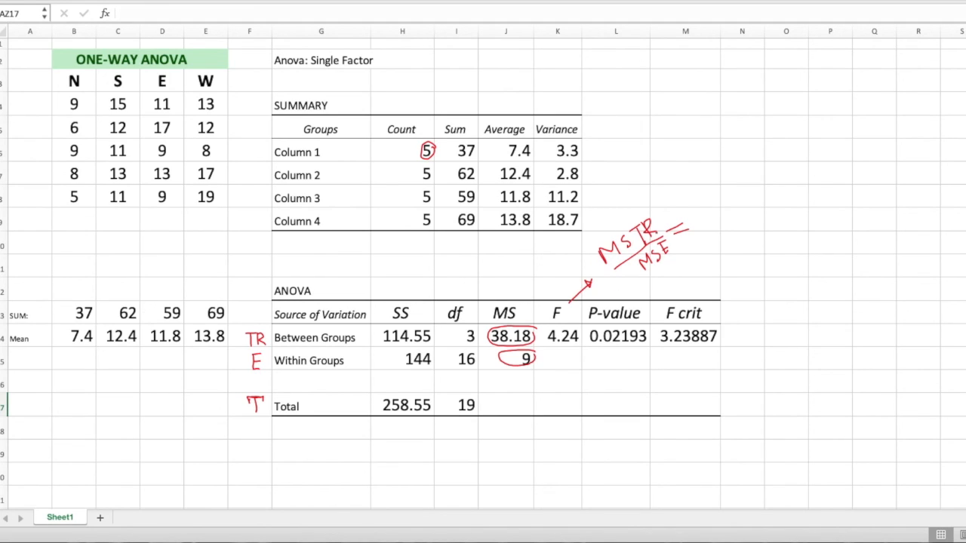
mouse_move(566, 326)
left_mouse_down()
mouse_move(546, 344)
mouse_move(581, 333)
left_mouse_up()
left_click_drag(619, 348, 632, 378)
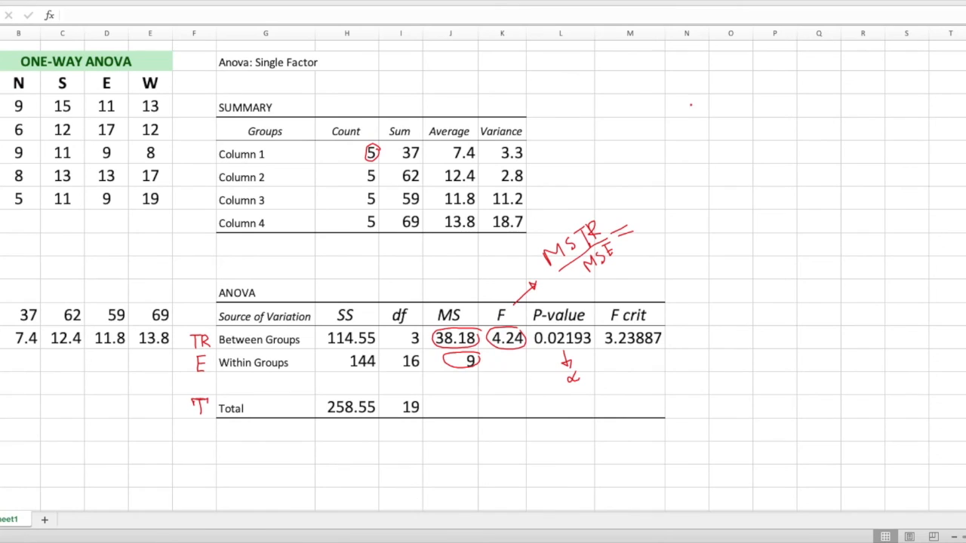
- Write 1. H0: μ1 = μ2 = μ3 = μ4 in red in the empty area beside the SUMMARY table
left_click_drag(671, 58, 672, 68)
mouse_move(711, 55)
left_mouse_down()
mouse_move(709, 68)
mouse_move(729, 65)
left_mouse_up()
left_click(740, 65)
mouse_move(766, 70)
left_mouse_down()
mouse_move(771, 59)
mouse_move(783, 70)
mouse_move(800, 58)
mouse_move(808, 71)
mouse_move(822, 56)
mouse_move(876, 72)
mouse_move(900, 57)
mouse_move(930, 66)
left_mouse_up()
left_click(829, 65)
left_click(890, 56)
left_click_drag(928, 61, 928, 70)
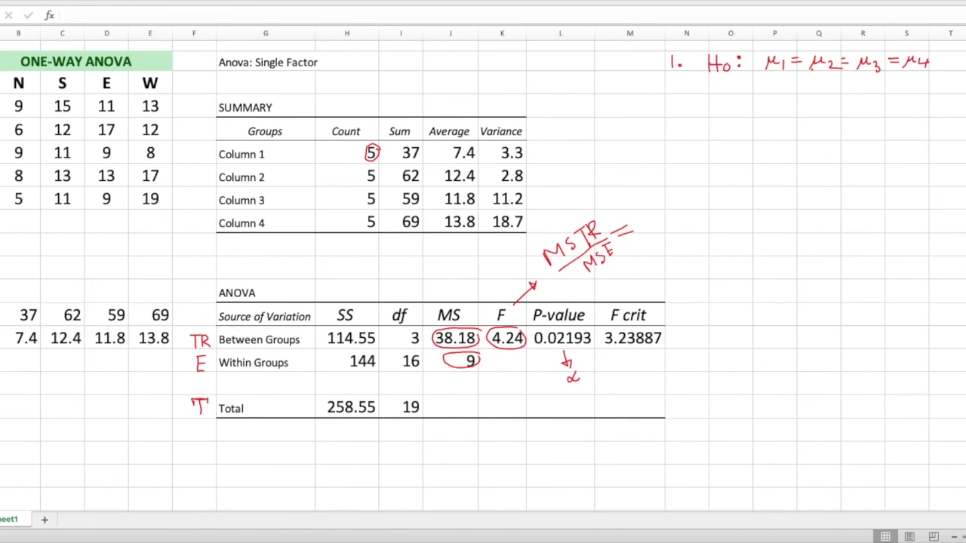
- Write the alternative hypothesis Ha: Not all the means are equal in red beneath H0
mouse_move(708, 78)
left_mouse_down()
mouse_move(709, 90)
mouse_move(723, 92)
left_mouse_up()
left_click(742, 90)
mouse_move(763, 79)
left_mouse_down()
mouse_move(773, 92)
mouse_move(773, 78)
mouse_move(787, 91)
mouse_move(809, 78)
mouse_move(815, 93)
mouse_move(839, 82)
left_mouse_up()
mouse_move(834, 76)
left_mouse_down()
mouse_move(834, 94)
mouse_move(936, 84)
mouse_move(964, 94)
left_mouse_up()
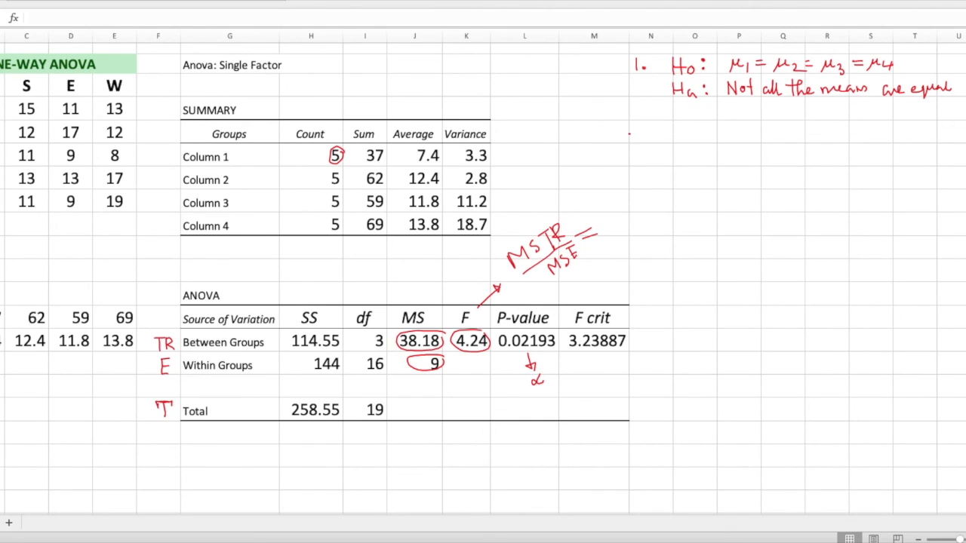
- Write 2. F = 4.24 in red below the hypotheses and draw a long arrow to it from the F heading
left_click_drag(631, 132, 632, 141)
mouse_move(677, 128)
left_mouse_down()
mouse_move(678, 142)
mouse_move(686, 125)
mouse_move(710, 133)
left_mouse_up()
mouse_move(470, 306)
left_mouse_down()
mouse_move(495, 257)
mouse_move(615, 145)
mouse_move(617, 155)
left_mouse_up()
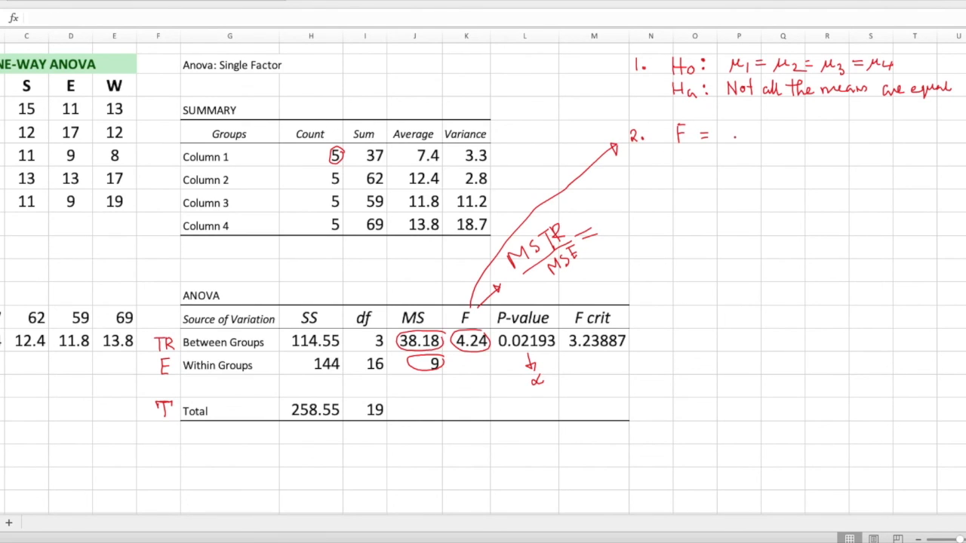
mouse_move(724, 125)
left_mouse_down()
mouse_move(729, 145)
mouse_move(750, 131)
mouse_move(758, 142)
left_mouse_up()
left_click(739, 138)
- Write 3. CV: 3.24 in red below the F statistic
left_click(725, 167)
left_click_drag(634, 173, 635, 187)
mouse_move(687, 169)
left_mouse_down()
mouse_move(679, 174)
mouse_move(688, 183)
mouse_move(705, 168)
left_mouse_up()
left_click(707, 171)
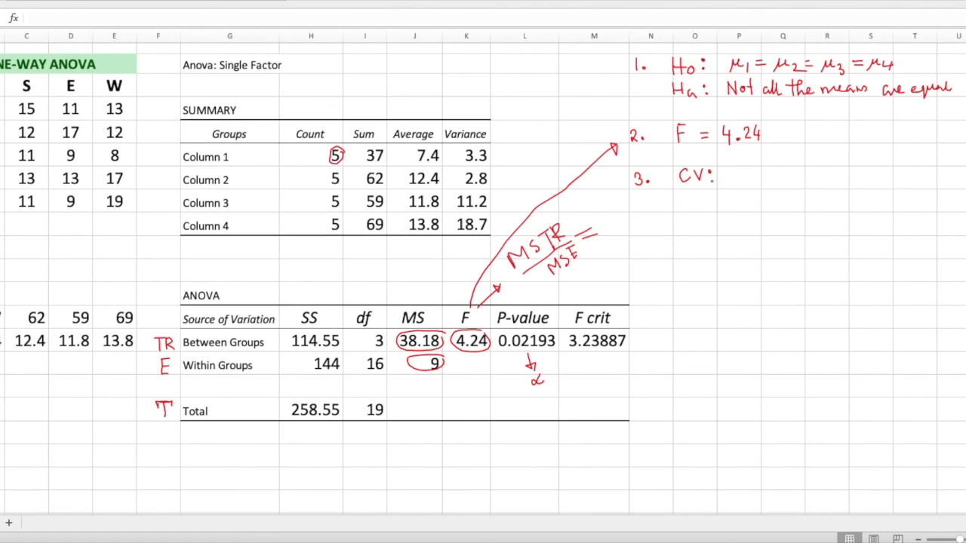
mouse_move(726, 172)
left_mouse_down()
mouse_move(725, 184)
mouse_move(769, 178)
mouse_move(767, 188)
left_mouse_up()
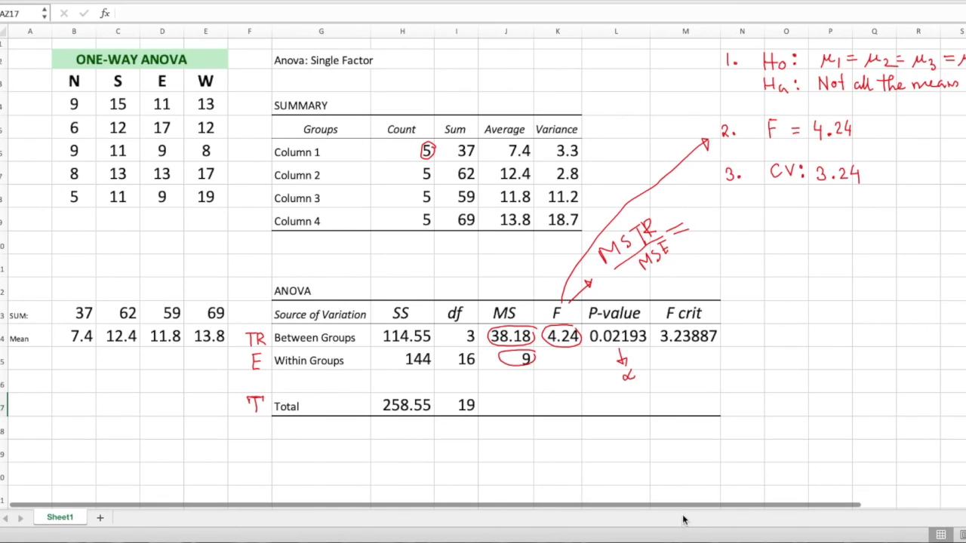
- Place the right-skewed F distribution curve picture beside the F and CV notes and enlarge it slightly
left_click_drag(683, 502, 801, 498)
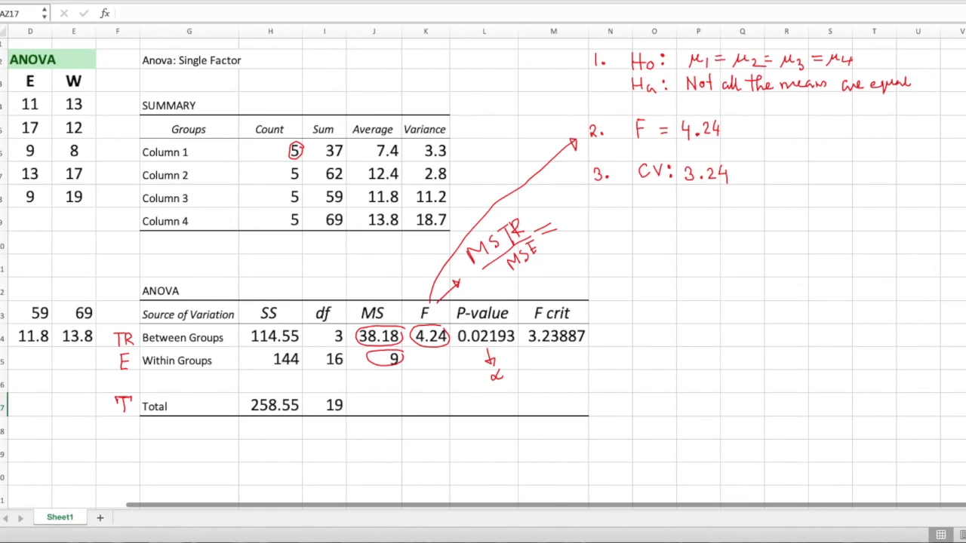
left_click_drag(965, 128, 841, 208)
left_click_drag(933, 236, 880, 190)
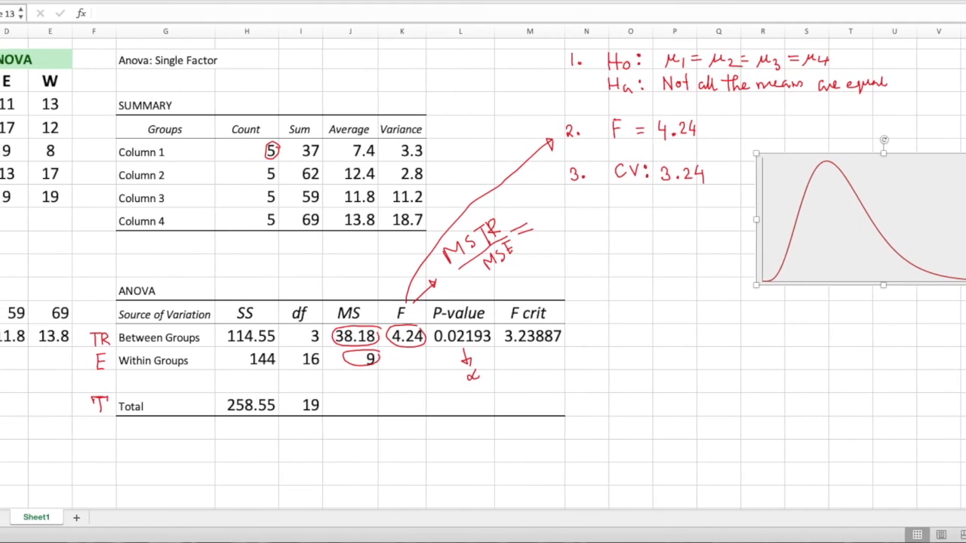
left_click(865, 108)
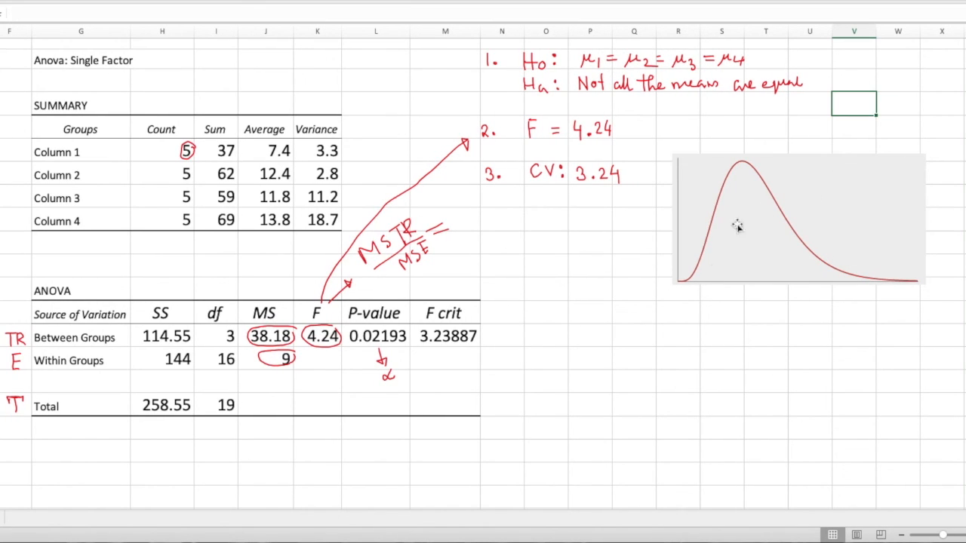
left_click(807, 251)
left_click_drag(808, 251, 796, 247)
left_click_drag(904, 279, 918, 281)
left_click_drag(845, 259, 845, 247)
left_click_drag(922, 280, 924, 282)
left_click(884, 321)
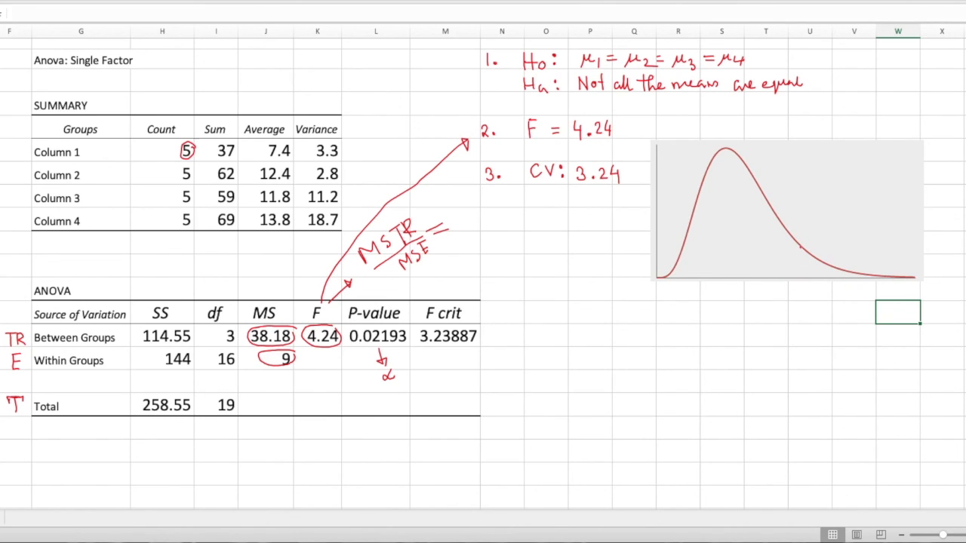
- Mark the critical value on the curve with a thick purple vertical line, a black dot and the black label CV = 3.24
left_click_drag(801, 249, 802, 277)
mouse_move(802, 257)
left_mouse_down()
mouse_move(802, 277)
mouse_move(799, 214)
mouse_move(800, 247)
left_mouse_up()
mouse_move(794, 288)
left_mouse_down()
mouse_move(796, 300)
mouse_move(830, 293)
left_mouse_up()
left_click(807, 298)
left_click_drag(828, 285, 829, 299)
mouse_move(768, 298)
left_mouse_down()
mouse_move(773, 306)
mouse_move(789, 294)
left_mouse_up()
left_click_drag(782, 301, 791, 298)
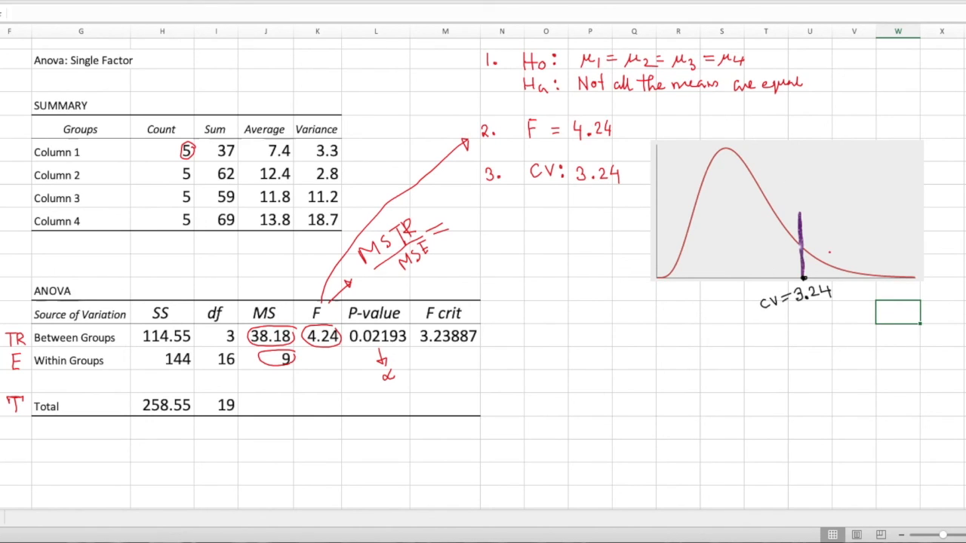
- Hatch the curve's tail beyond the critical value in red and write Reject H0 beside it
mouse_move(811, 254)
left_mouse_down()
mouse_move(804, 276)
mouse_move(816, 275)
left_mouse_up()
mouse_move(819, 270)
left_mouse_down()
mouse_move(812, 280)
mouse_move(835, 277)
left_mouse_up()
mouse_move(850, 252)
left_mouse_down()
mouse_move(852, 266)
mouse_move(856, 248)
mouse_move(851, 260)
mouse_move(872, 261)
mouse_move(869, 272)
mouse_move(890, 261)
left_mouse_up()
mouse_move(895, 254)
left_mouse_down()
mouse_move(890, 264)
mouse_move(901, 261)
left_mouse_up()
mouse_move(906, 240)
left_mouse_down()
mouse_move(904, 267)
mouse_move(945, 259)
left_mouse_up()
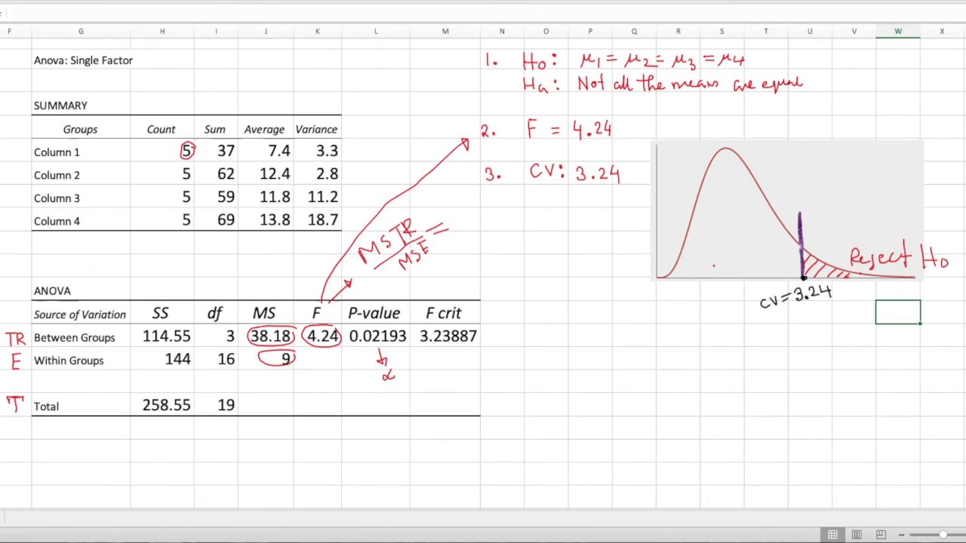
- Write Fail to Reject H0 in red under the curve before the critical value
mouse_move(678, 255)
left_mouse_down()
mouse_move(676, 267)
mouse_move(686, 250)
mouse_move(697, 267)
mouse_move(720, 248)
left_mouse_up()
left_click_drag(727, 249, 742, 247)
left_click(742, 237)
mouse_move(739, 231)
left_mouse_down()
mouse_move(753, 246)
mouse_move(760, 240)
left_mouse_up()
left_click_drag(761, 234, 758, 252)
mouse_move(764, 229)
left_mouse_down()
mouse_move(773, 237)
mouse_move(794, 222)
left_mouse_up()
mouse_move(726, 261)
left_mouse_down()
mouse_move(726, 277)
mouse_move(740, 269)
left_mouse_up()
left_click_drag(747, 265, 751, 270)
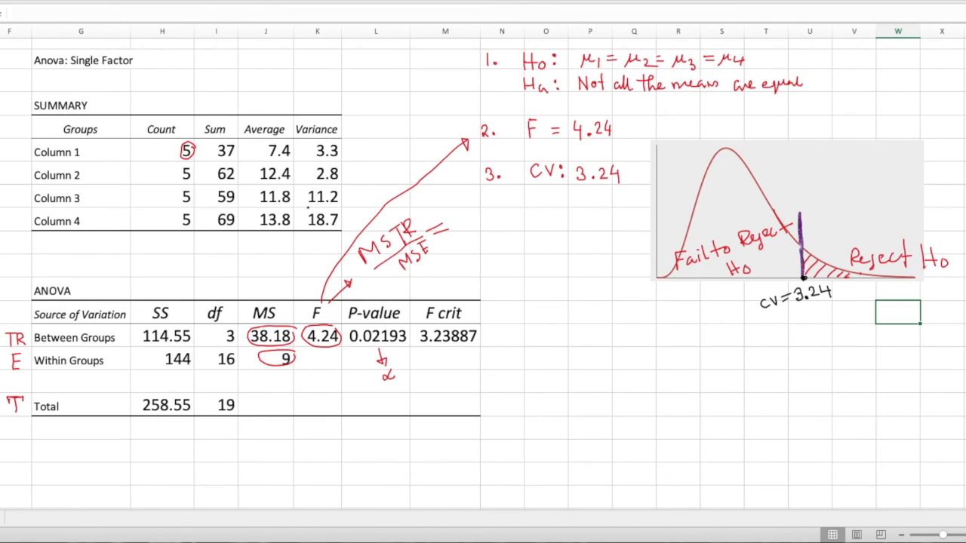
- Draw a black curved line from F = 4.24 to a point in the hatched tail and circle Reject H0 in black
mouse_move(614, 129)
left_mouse_down()
mouse_move(684, 115)
mouse_move(766, 144)
mouse_move(800, 178)
mouse_move(844, 274)
left_mouse_up()
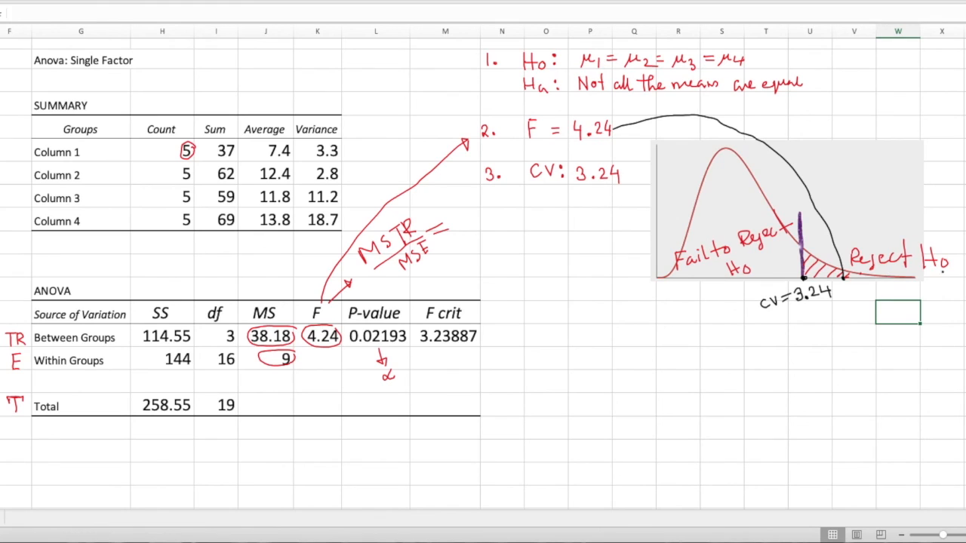
mouse_move(945, 243)
left_mouse_down()
mouse_move(877, 232)
mouse_move(852, 270)
mouse_move(958, 285)
mouse_move(940, 231)
left_mouse_up()
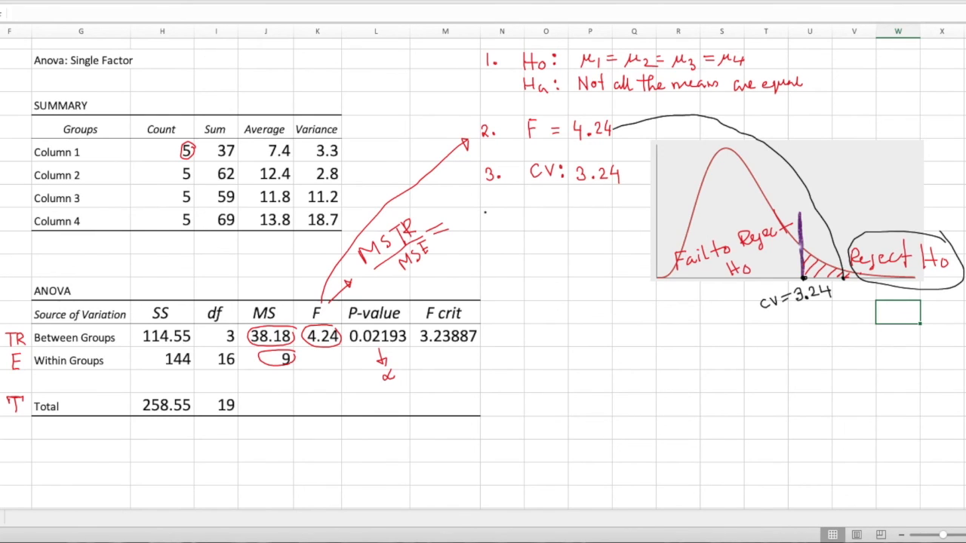
- Write 4. Reject H0 in black below the CV note
left_click_drag(484, 212, 490, 233)
left_click(496, 228)
mouse_move(528, 211)
left_mouse_down()
mouse_move(537, 232)
mouse_move(567, 232)
mouse_move(581, 217)
mouse_move(590, 233)
mouse_move(613, 226)
left_mouse_up()
left_click(548, 219)
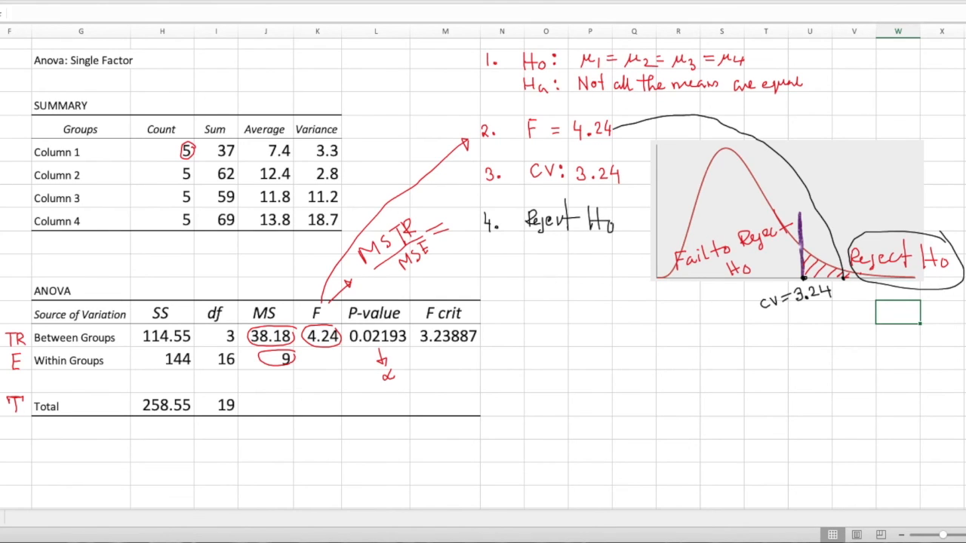
left_click(557, 227)
- Draw a black divider line below the critical-value notes and write 3. P → = 0.022 with α = 0.05 beneath it
left_click_drag(863, 279, 866, 284)
left_click_drag(487, 314, 622, 310)
mouse_move(495, 341)
left_mouse_down()
mouse_move(503, 343)
mouse_move(494, 353)
mouse_move(533, 356)
mouse_move(539, 337)
mouse_move(533, 346)
mouse_move(555, 352)
left_mouse_up()
left_click(509, 353)
left_click(515, 353)
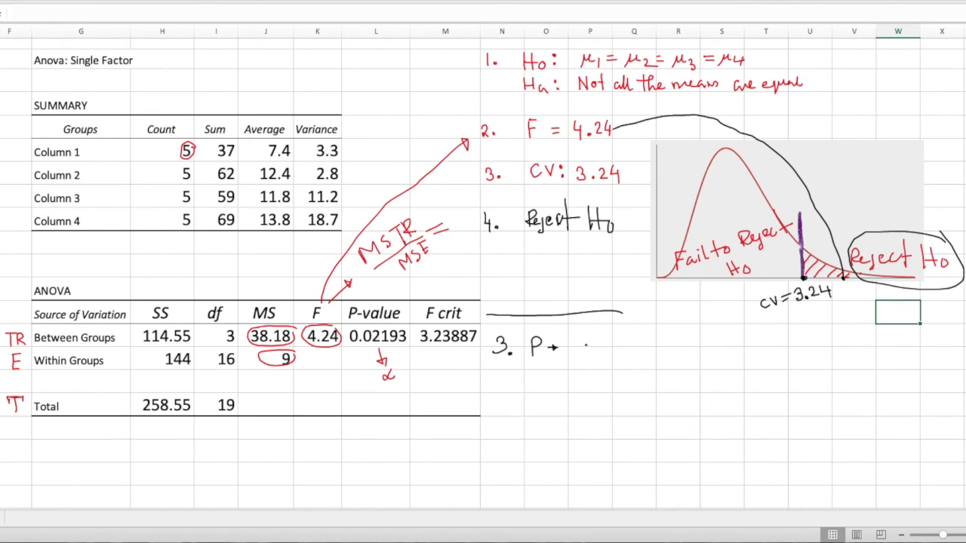
mouse_move(568, 344)
left_mouse_down()
mouse_move(613, 352)
mouse_move(629, 342)
mouse_move(622, 352)
mouse_move(642, 351)
left_mouse_up()
left_click(589, 364)
mouse_move(542, 376)
left_mouse_down()
mouse_move(533, 381)
mouse_move(559, 378)
left_mouse_up()
mouse_move(550, 382)
left_mouse_down()
mouse_move(628, 373)
mouse_move(619, 385)
left_mouse_up()
left_click(587, 383)
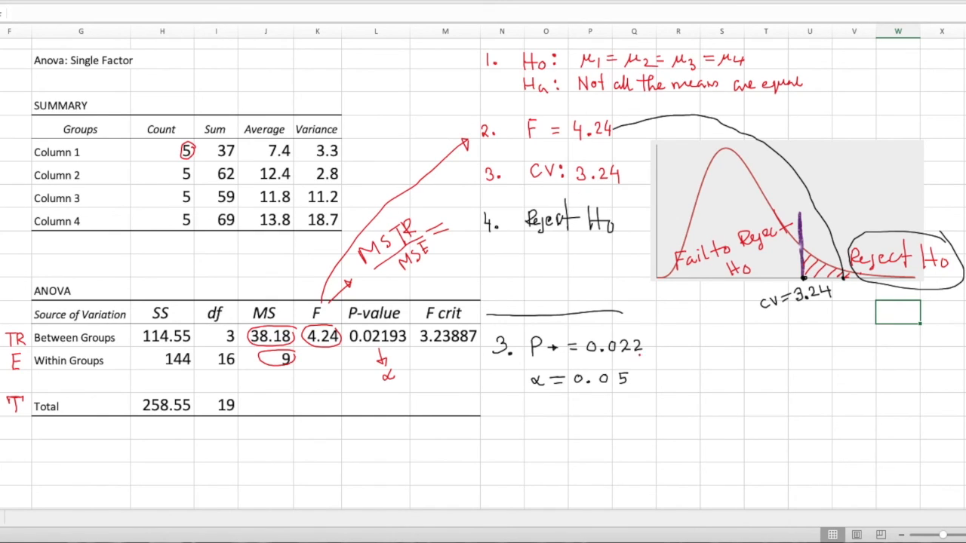
- Write P ≤ α We Reject H0 in red beside the p-value notes
mouse_move(681, 359)
left_mouse_down()
mouse_move(681, 373)
mouse_move(689, 361)
mouse_move(682, 368)
mouse_move(769, 373)
mouse_move(776, 362)
mouse_move(808, 375)
mouse_move(829, 366)
mouse_move(829, 381)
mouse_move(869, 364)
mouse_move(885, 373)
mouse_move(903, 365)
left_mouse_up()
left_click(739, 368)
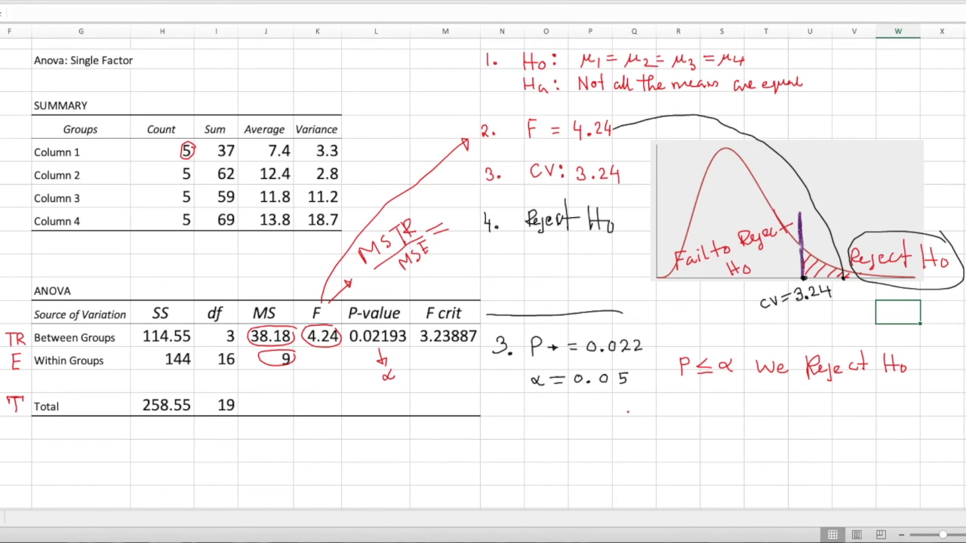
- Draw a red number line below α = 0.05 with two ticks, labelling them P with P = 0.022 and CV
left_click_drag(502, 417, 642, 415)
left_click_drag(524, 412, 523, 424)
mouse_move(499, 436)
left_mouse_down()
mouse_move(498, 450)
mouse_move(545, 436)
left_mouse_up()
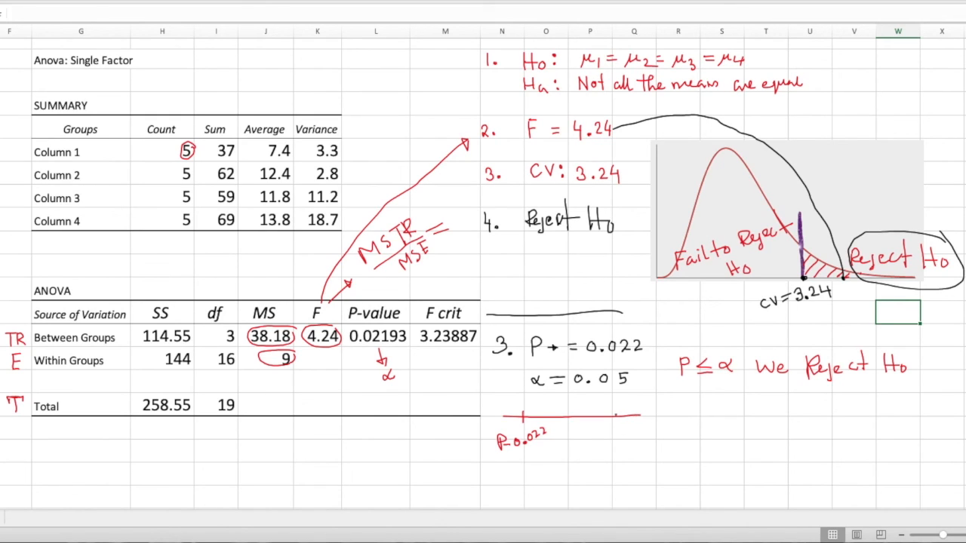
mouse_move(614, 413)
left_mouse_down()
mouse_move(614, 426)
mouse_move(626, 401)
left_mouse_up()
left_click_drag(520, 400, 522, 406)
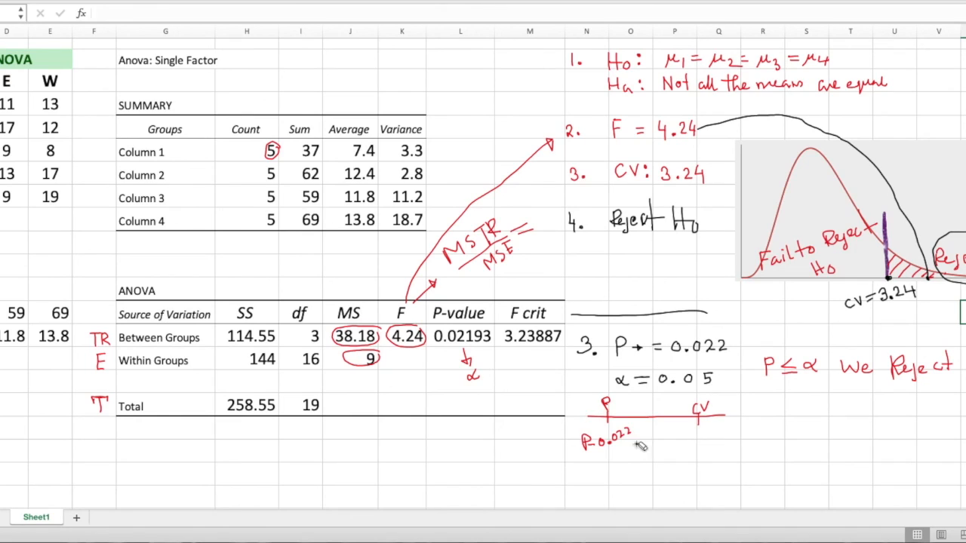
- Correct the number line labels to P over 0.022 and α over 0.05, and write a black < between P and α
left_click_drag(587, 441, 591, 457)
left_click_drag(717, 407, 694, 414)
mouse_move(699, 400)
left_mouse_down()
mouse_move(692, 434)
mouse_move(713, 437)
left_mouse_up()
left_click(699, 439)
left_click(651, 434)
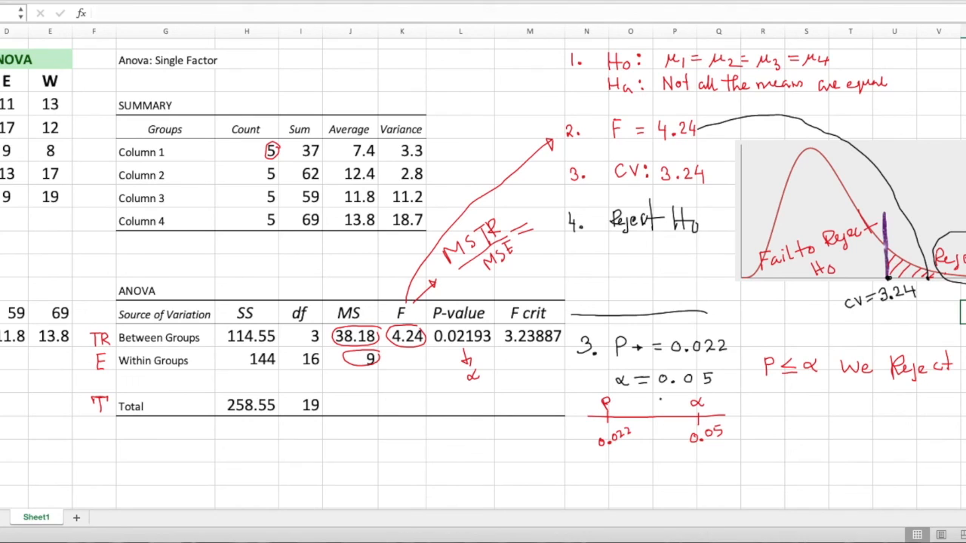
mouse_move(661, 396)
left_mouse_down()
mouse_move(646, 411)
mouse_move(663, 410)
left_mouse_up()
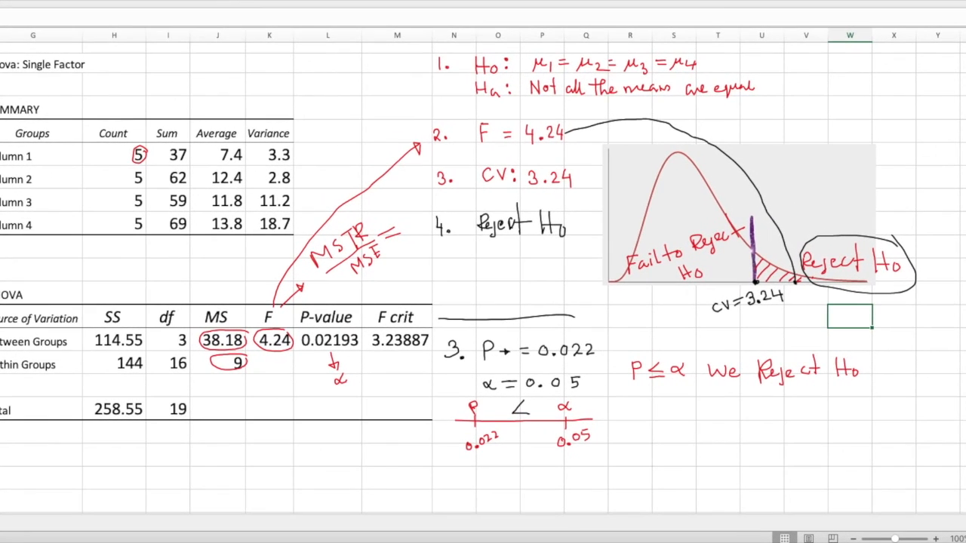
- Circle We Reject H0 in black and write 4. Reject H0 below the number line
mouse_move(862, 362)
left_mouse_down()
mouse_move(856, 353)
mouse_move(699, 365)
mouse_move(797, 400)
mouse_move(866, 371)
mouse_move(857, 371)
left_mouse_up()
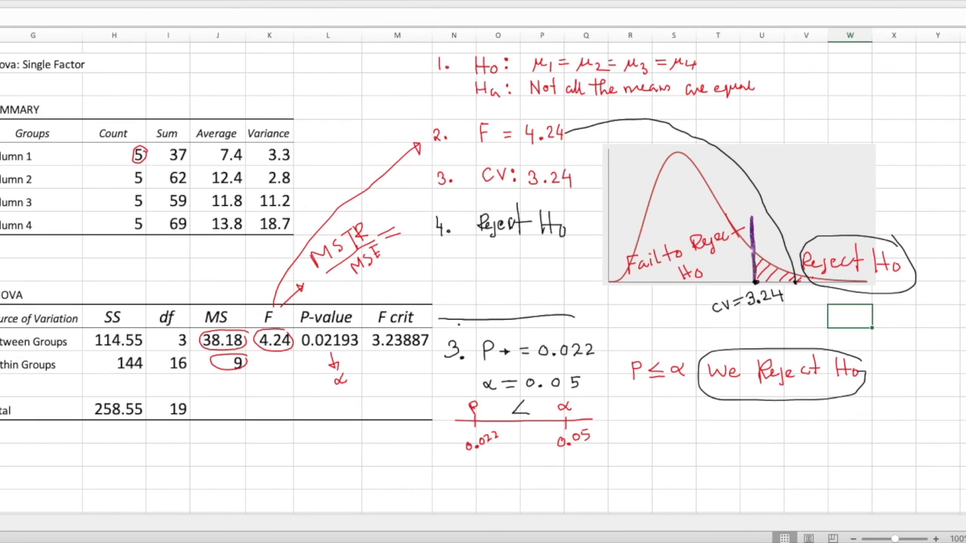
mouse_move(448, 468)
left_mouse_down()
mouse_move(452, 482)
mouse_move(513, 475)
mouse_move(517, 487)
mouse_move(552, 477)
mouse_move(595, 481)
mouse_move(590, 476)
left_mouse_up()
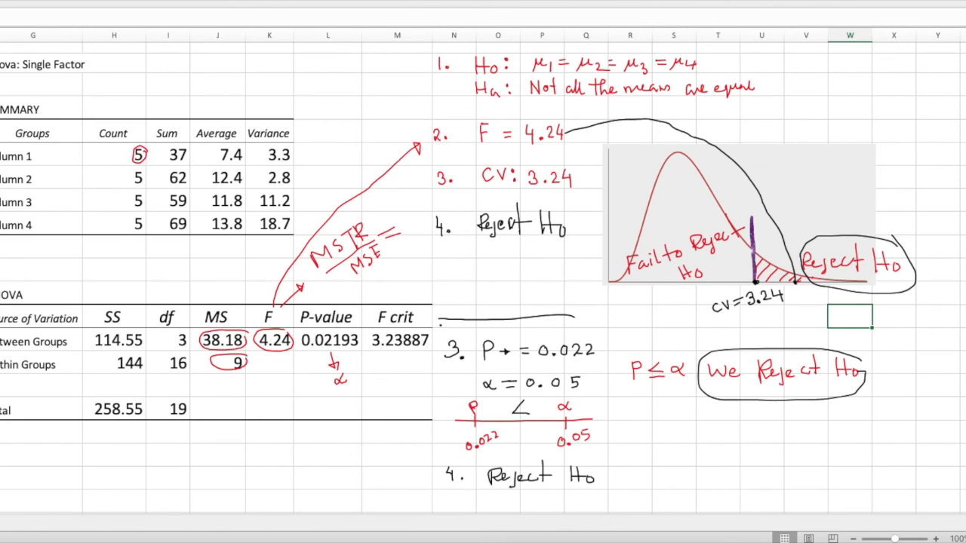
- Draw black boxes around the critical-value and p-value versions of items 3 and 4, and write 5. below them
left_click_drag(439, 319, 439, 480)
mouse_move(587, 243)
left_mouse_down()
mouse_move(425, 249)
mouse_move(430, 163)
mouse_move(577, 154)
mouse_move(585, 252)
left_mouse_up()
mouse_move(580, 318)
left_mouse_down()
mouse_move(597, 322)
mouse_move(606, 483)
mouse_move(439, 484)
left_mouse_up()
scroll(380, 459, "down", 2)
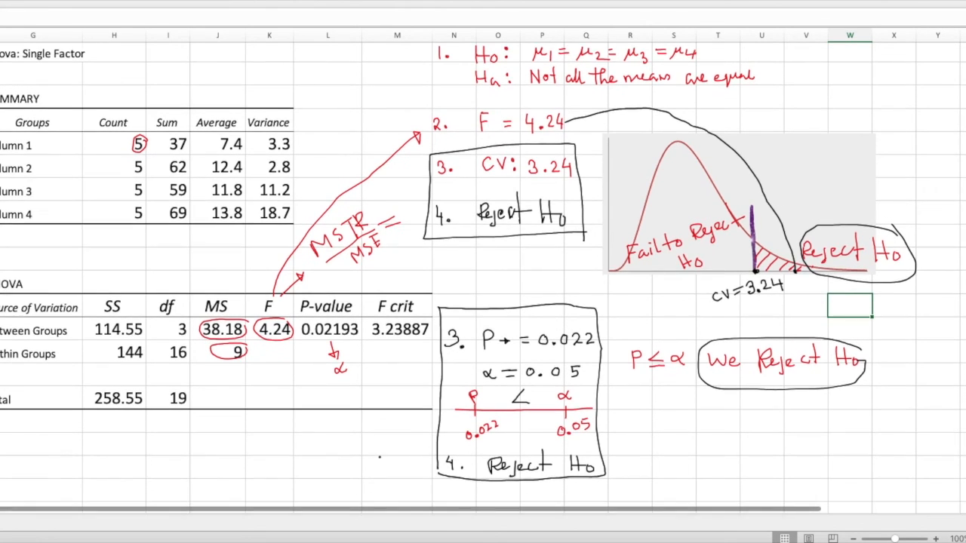
scroll(380, 455, "down", 1)
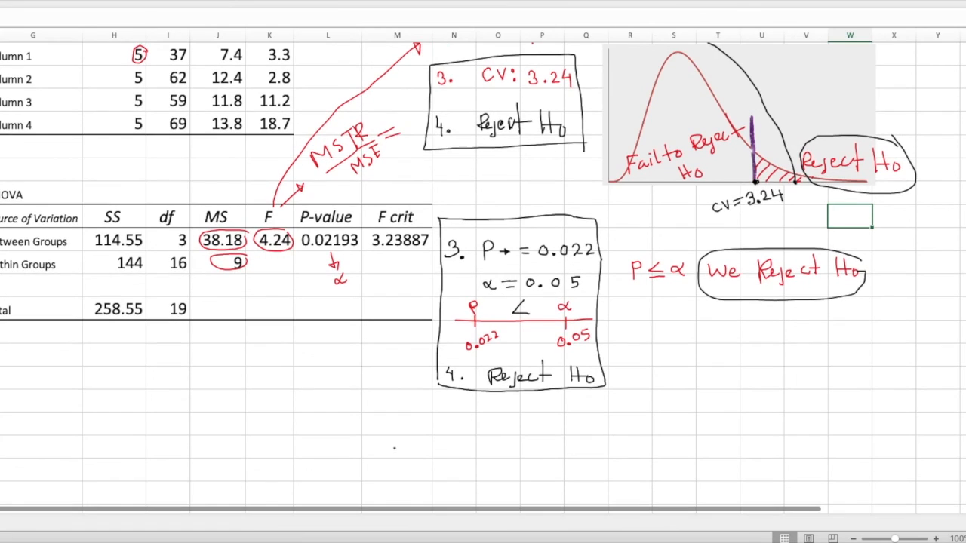
mouse_move(437, 436)
left_mouse_down()
mouse_move(451, 435)
mouse_move(439, 451)
mouse_move(465, 449)
mouse_move(453, 451)
left_mouse_up()
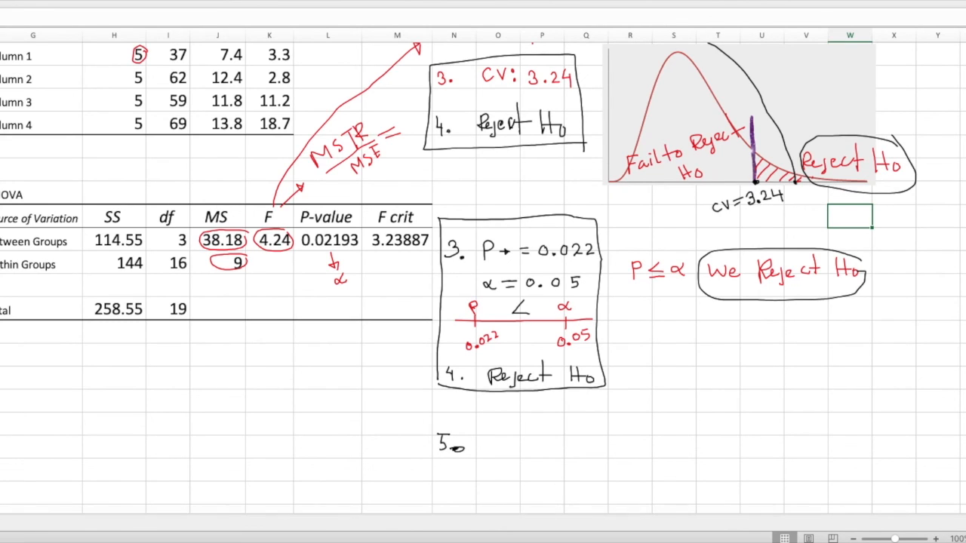
- Place the conclusion template starting "At ____% significant level" beside item 5 and undo its extra underlining
left_click_drag(962, 359, 603, 419)
left_click_drag(797, 431, 652, 432)
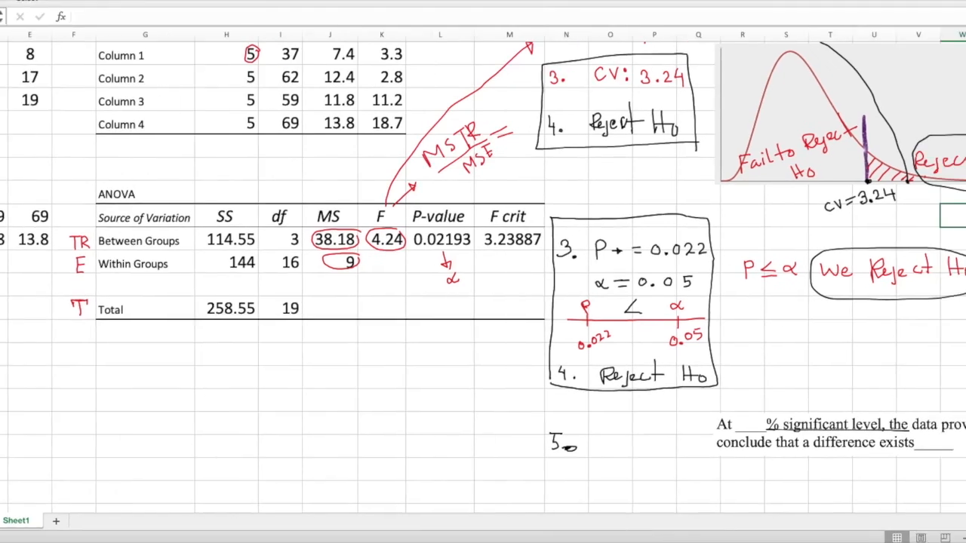
key("ctrl+z")
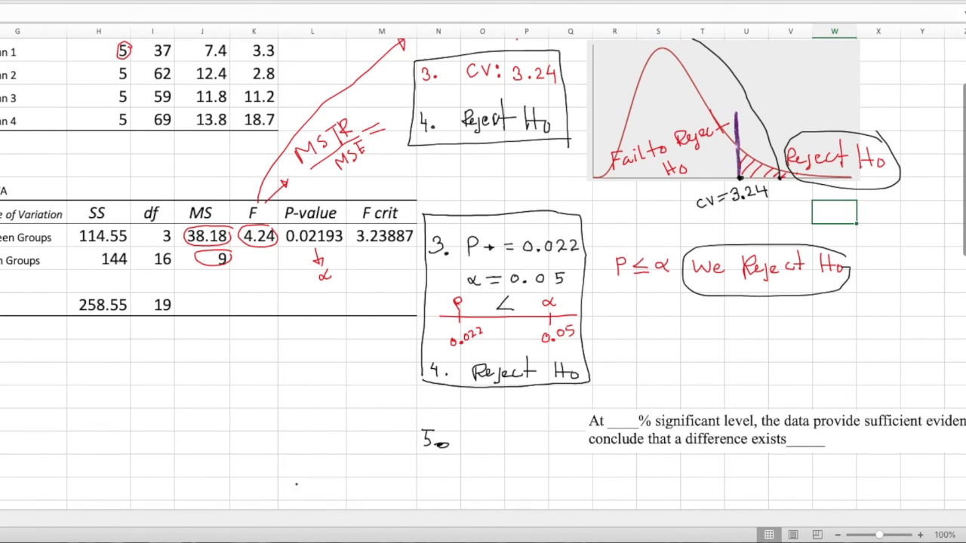
scroll(482, 270, "left", 3)
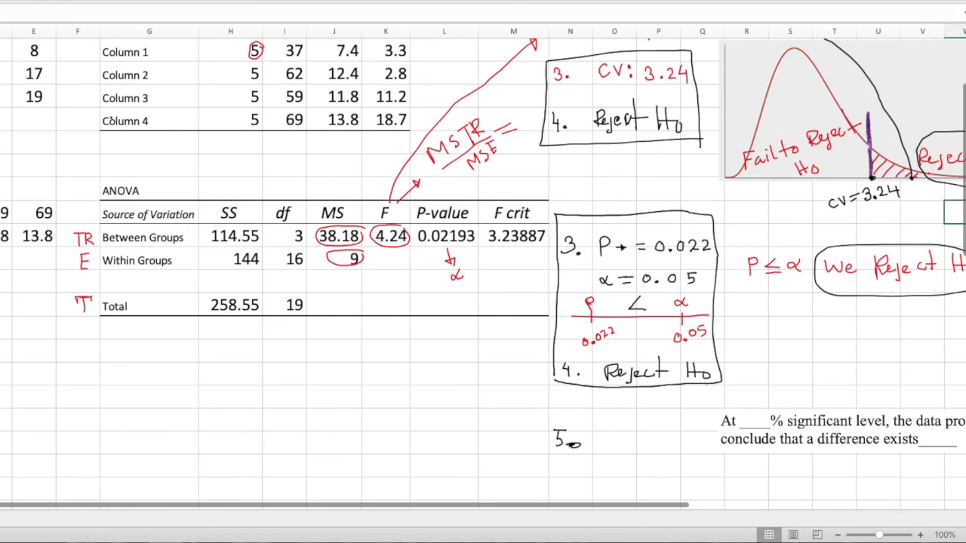
mouse_move(260, 505)
left_mouse_down()
mouse_move(516, 507)
mouse_move(476, 508)
left_mouse_up()
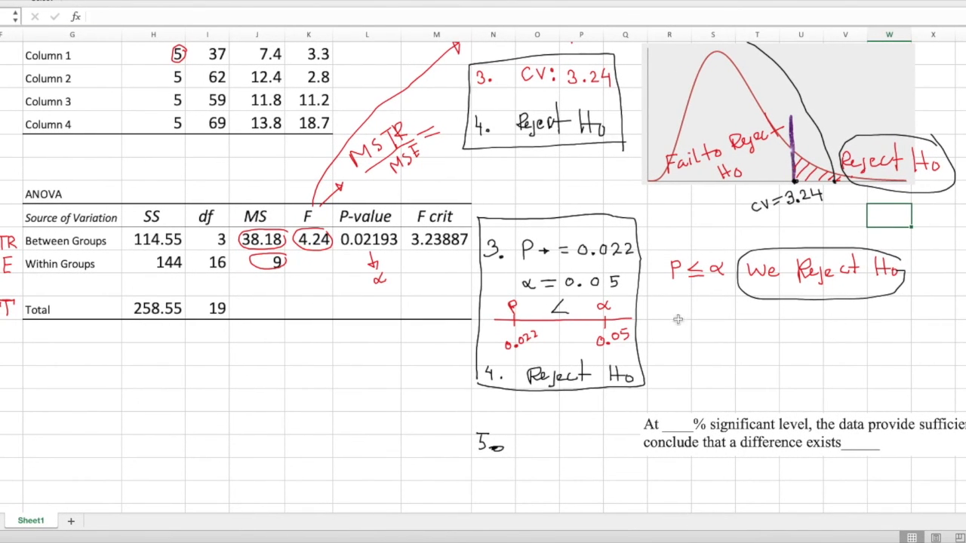
- Move the conclusion template beside item 5 and fill its blanks in red ink with 5 and Last sentence
left_click_drag(729, 443, 624, 439)
left_click(320, 376)
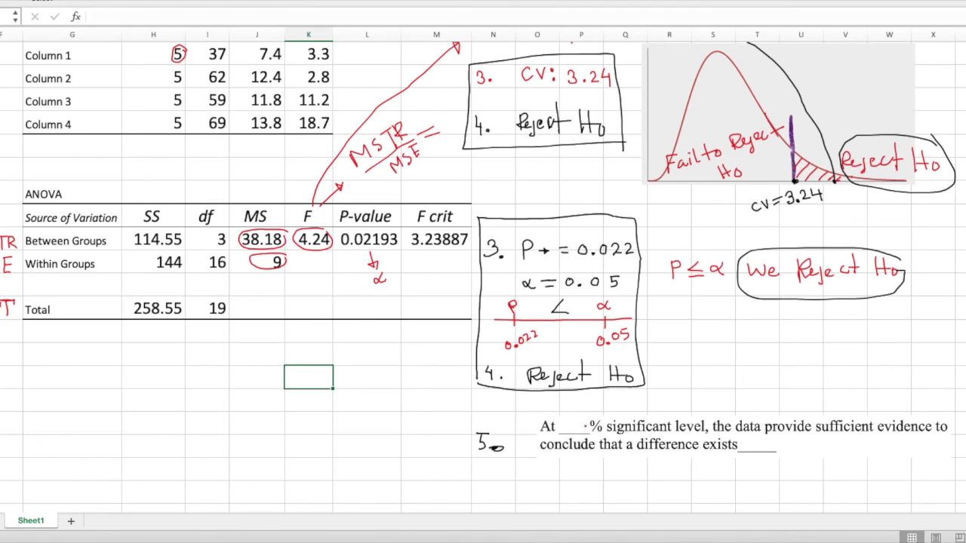
mouse_move(569, 419)
left_mouse_down()
mouse_move(581, 418)
mouse_move(568, 431)
left_mouse_up()
scroll(696, 391, "up", 2)
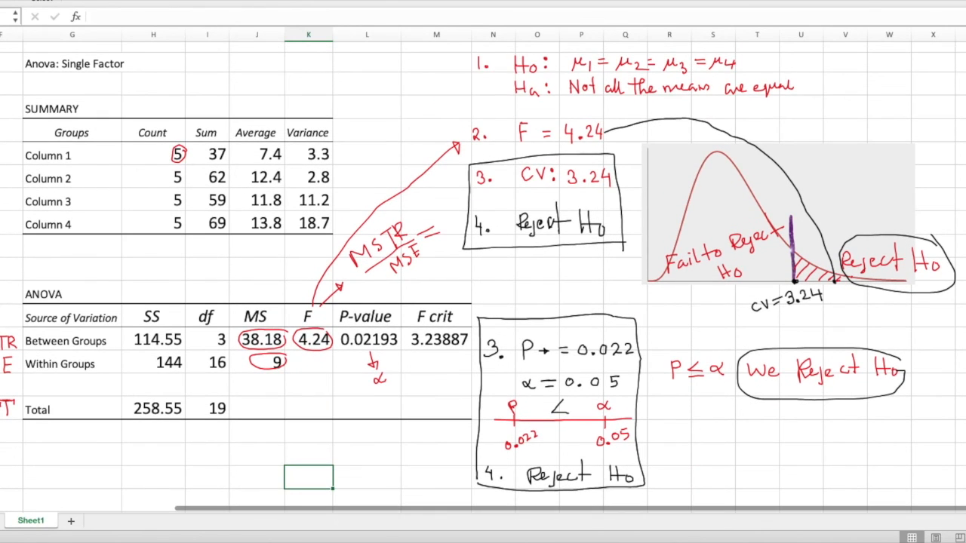
scroll(667, 204, "down", 3)
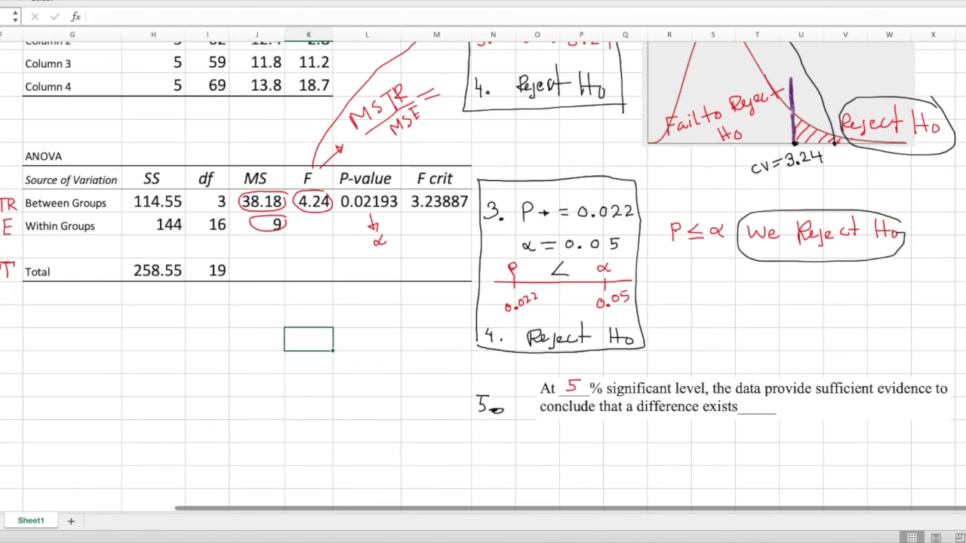
mouse_move(758, 400)
left_mouse_down()
mouse_move(788, 417)
mouse_move(799, 406)
mouse_move(892, 412)
left_mouse_up()
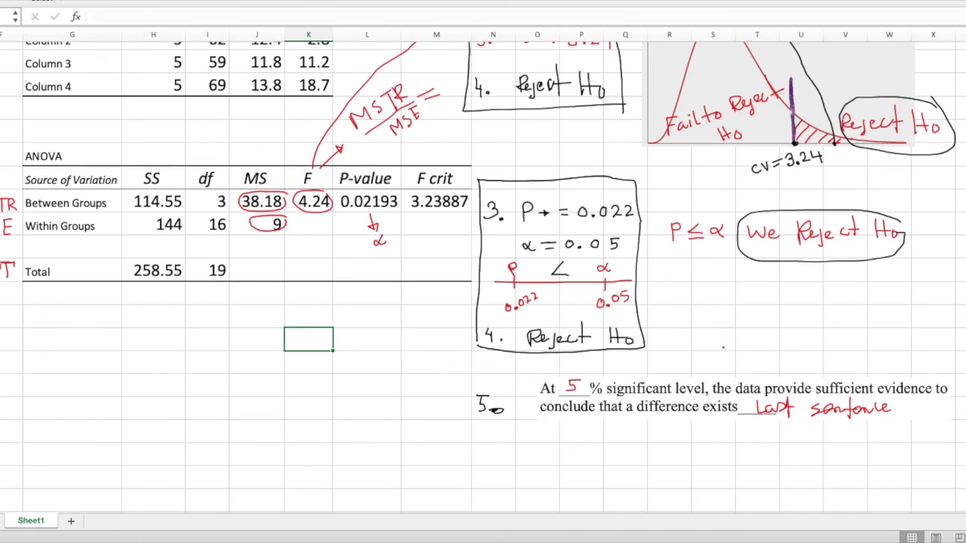
- Add a sixth value of 12 to the S group in cell C9
scroll(721, 349, "up", 1)
scroll(717, 352, "up", 2)
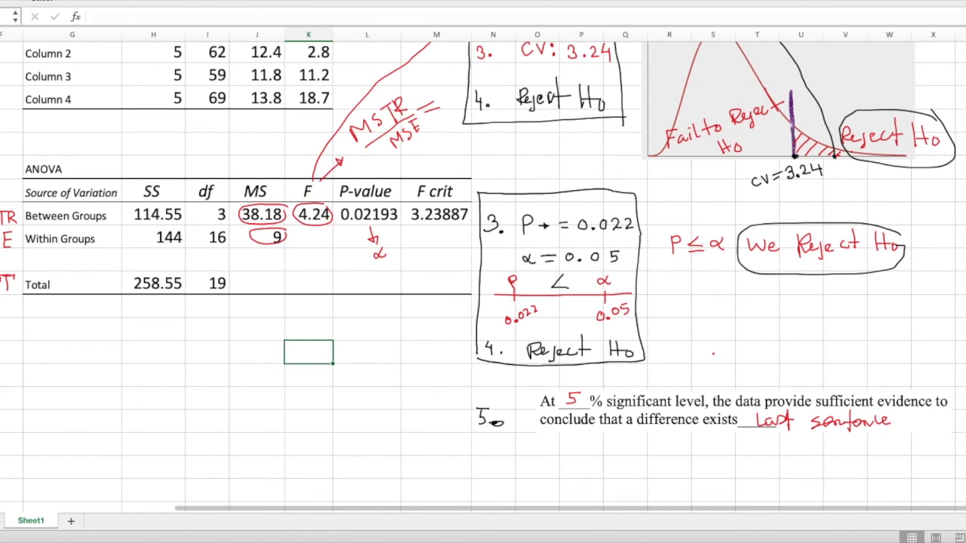
scroll(483, 264, "up", 2)
scroll(483, 264, "up", 1)
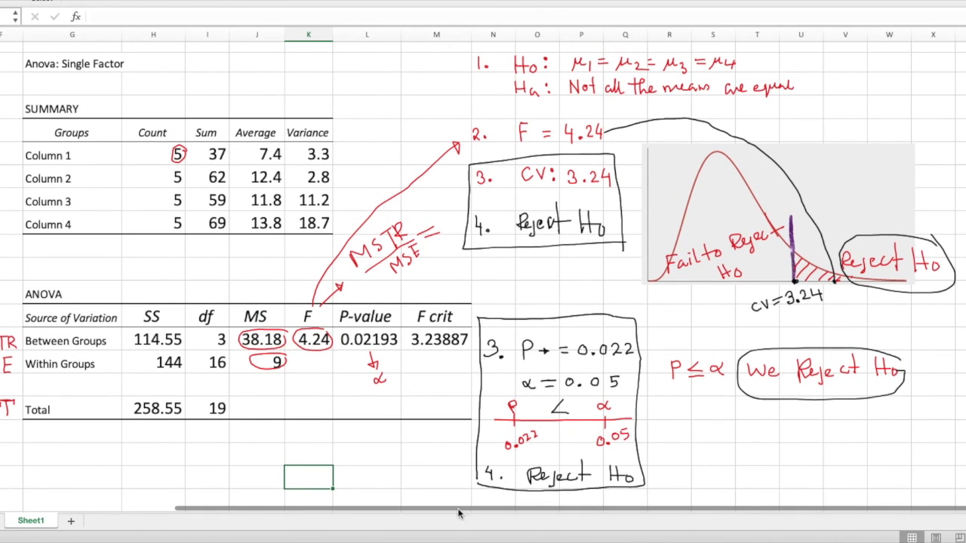
scroll(483, 269, "left", 1)
scroll(483, 270, "left", 4)
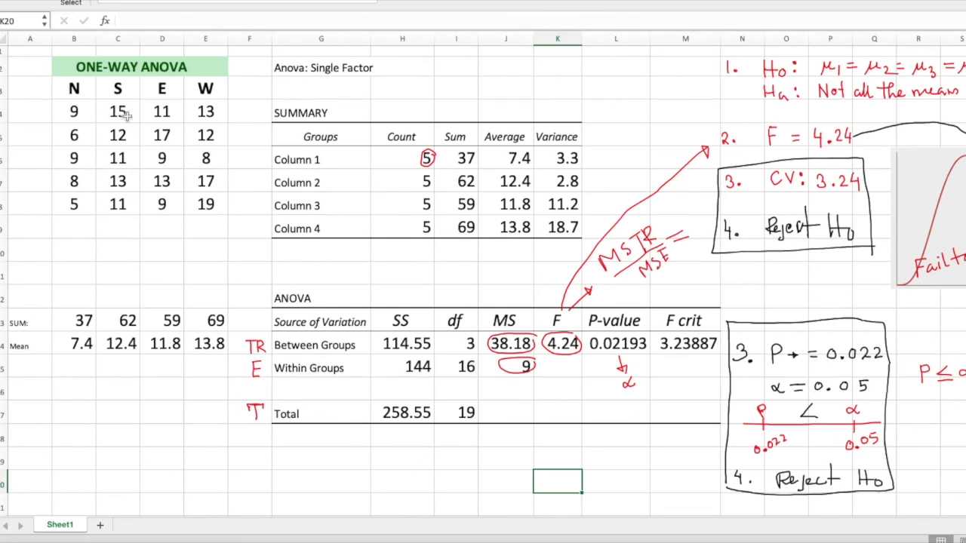
left_click(117, 228)
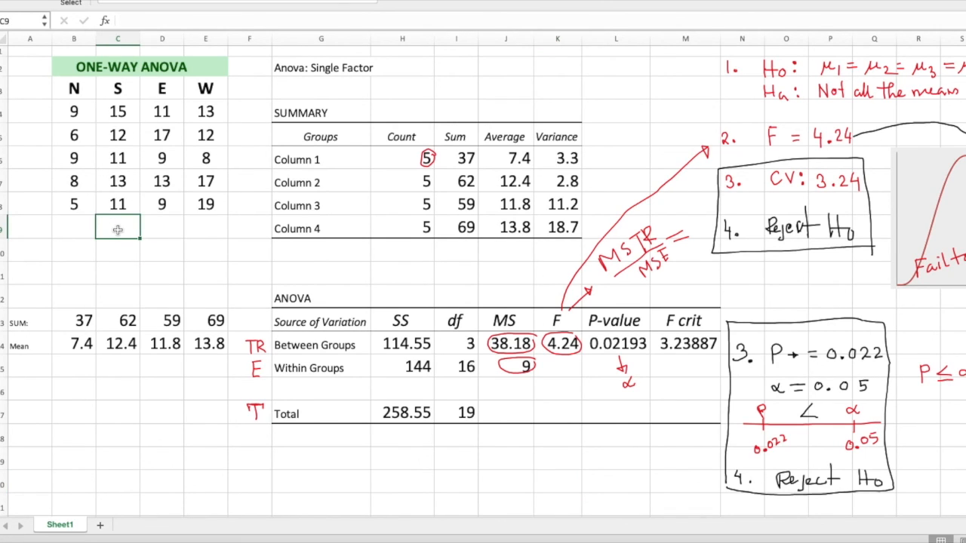
type("12")
key("Return")
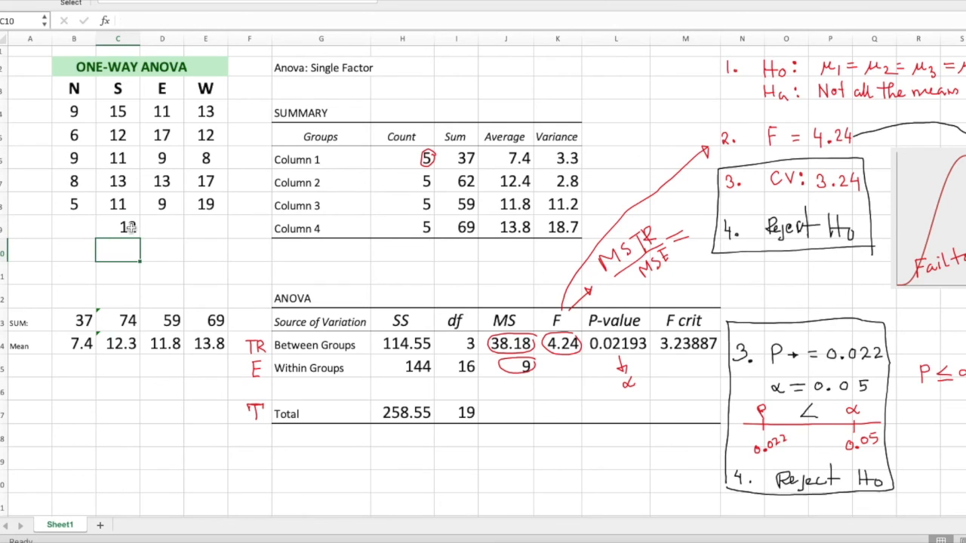
- Clear the old Anova: Single Factor output from G2:M19
left_click(395, 181)
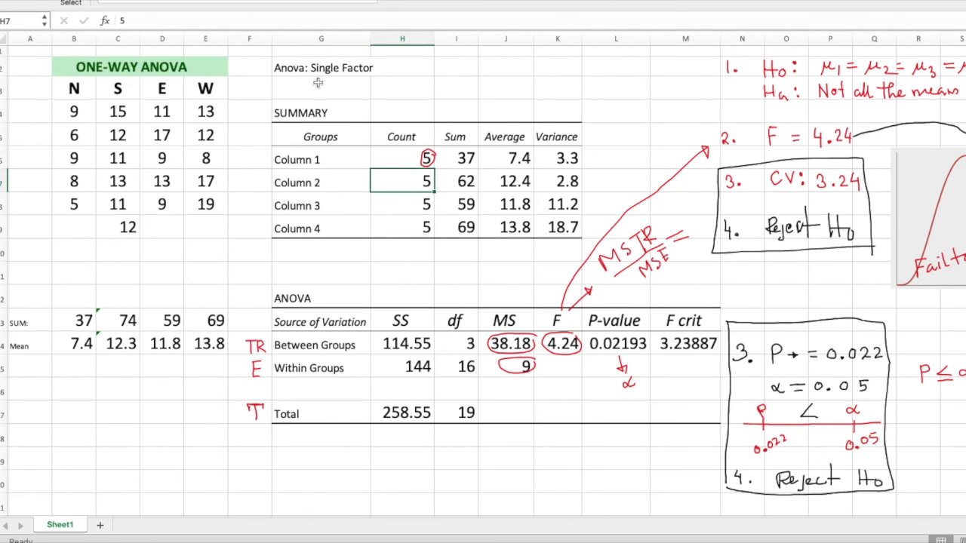
left_click_drag(299, 71, 674, 447)
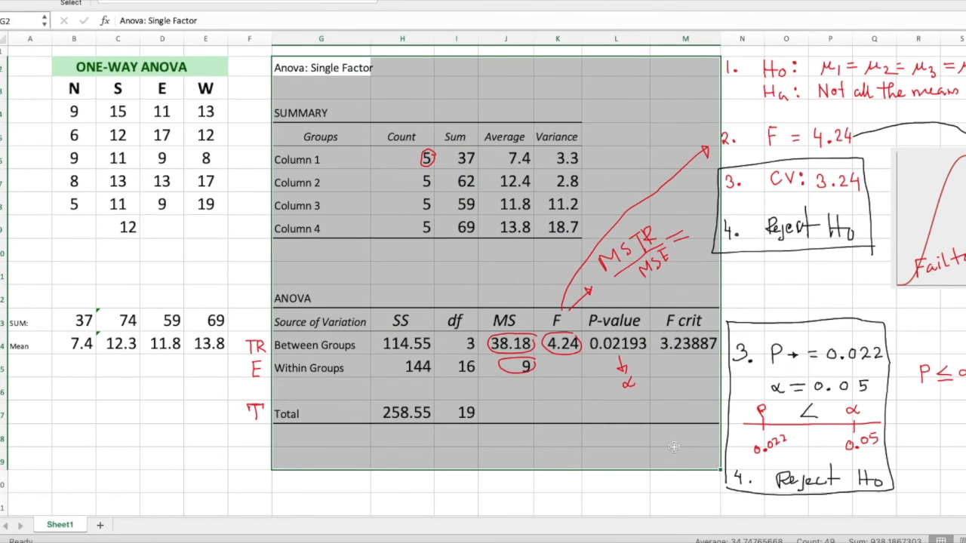
key("Delete")
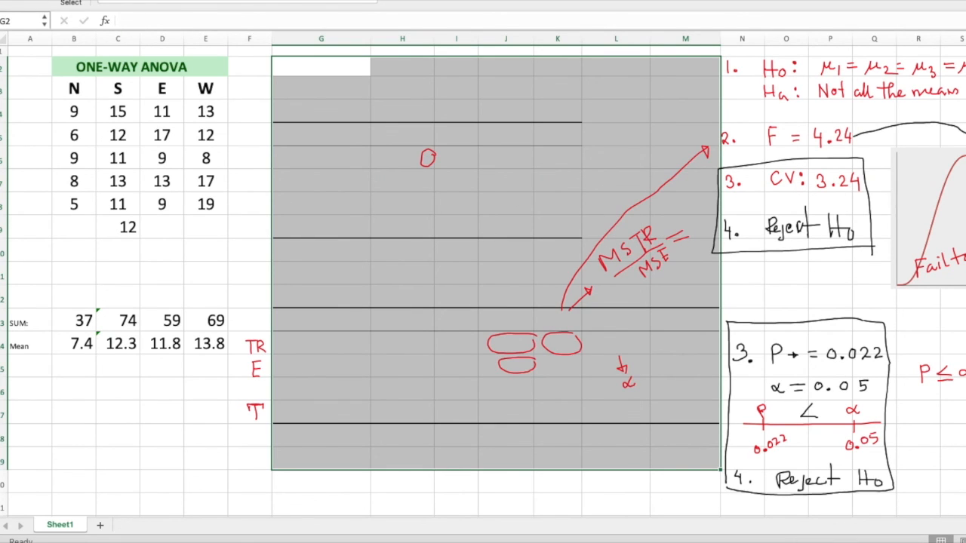
- Erase the ink circles, arrows and MSTR/MSE note over the cleared output, plus the box around critical-value items 3 and 4
mouse_move(646, 221)
left_mouse_down()
mouse_move(560, 295)
mouse_move(540, 352)
mouse_move(614, 279)
mouse_move(658, 257)
left_mouse_up()
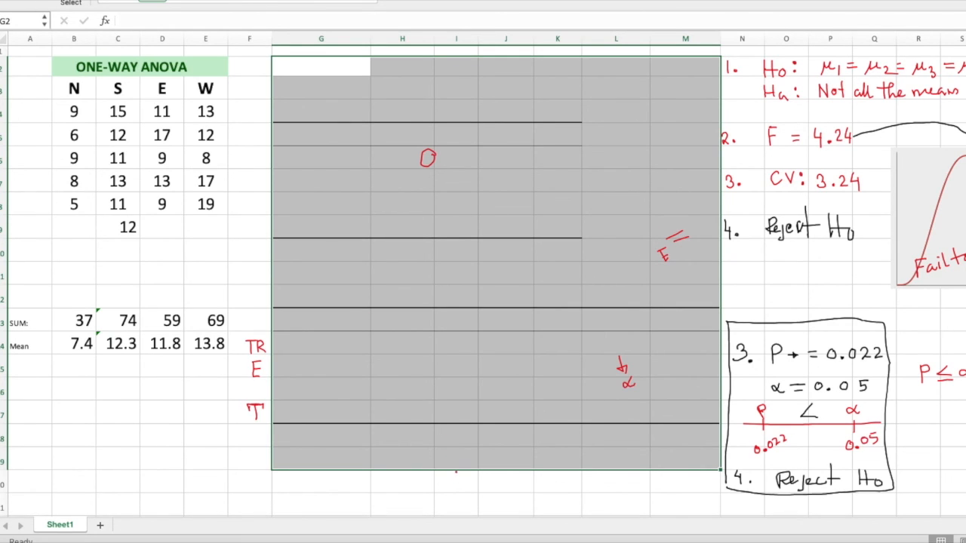
mouse_move(849, 64)
left_mouse_down()
mouse_move(730, 182)
mouse_move(726, 231)
mouse_move(695, 216)
mouse_move(624, 373)
mouse_move(689, 303)
left_mouse_up()
left_click_drag(406, 80, 415, 194)
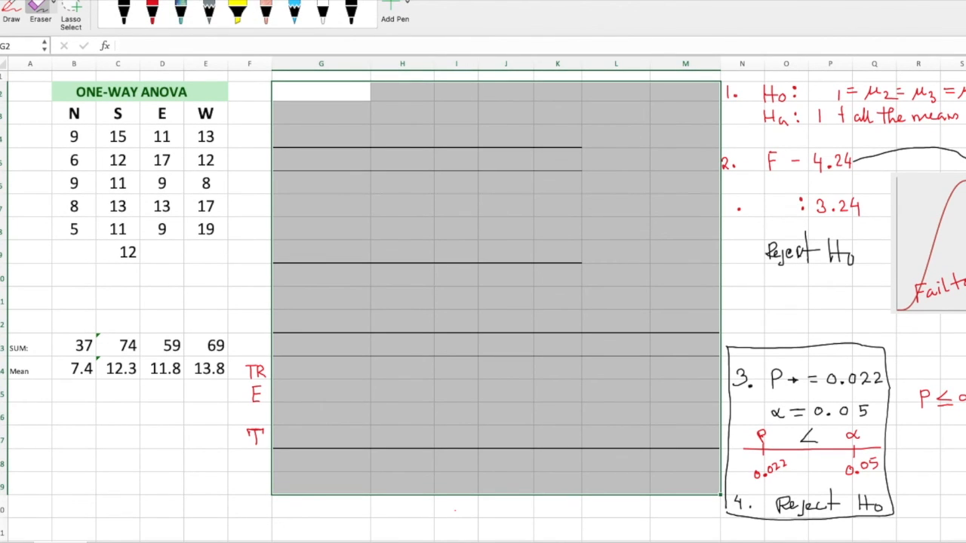
- Run Anova: Single Factor on B4:E9 grouped by columns, with alpha 0.05 and output range G2
left_click(19, 1)
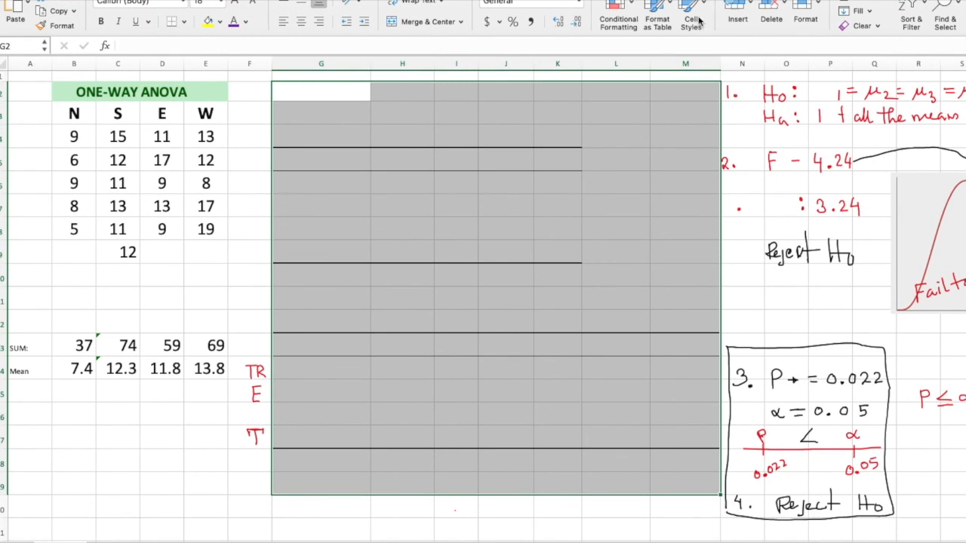
left_click(264, 0)
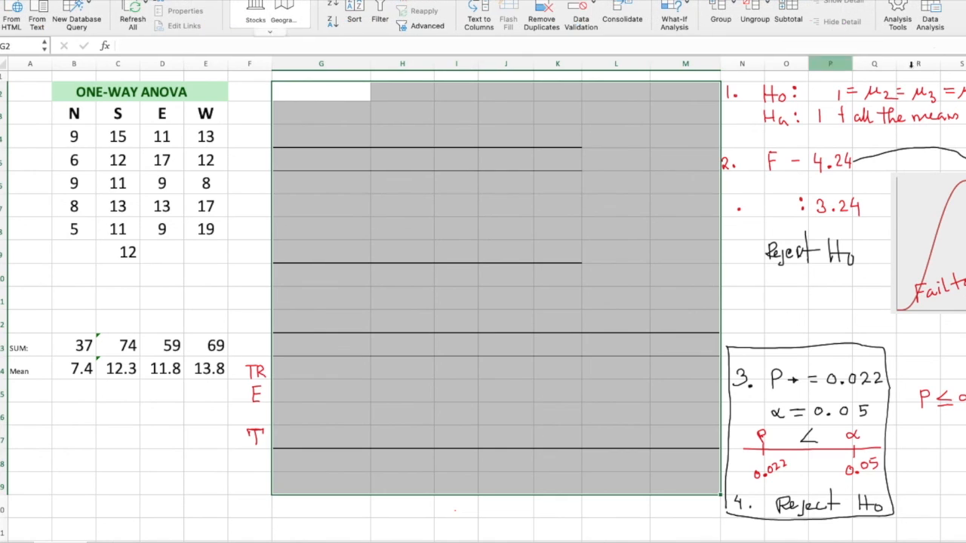
left_click(933, 18)
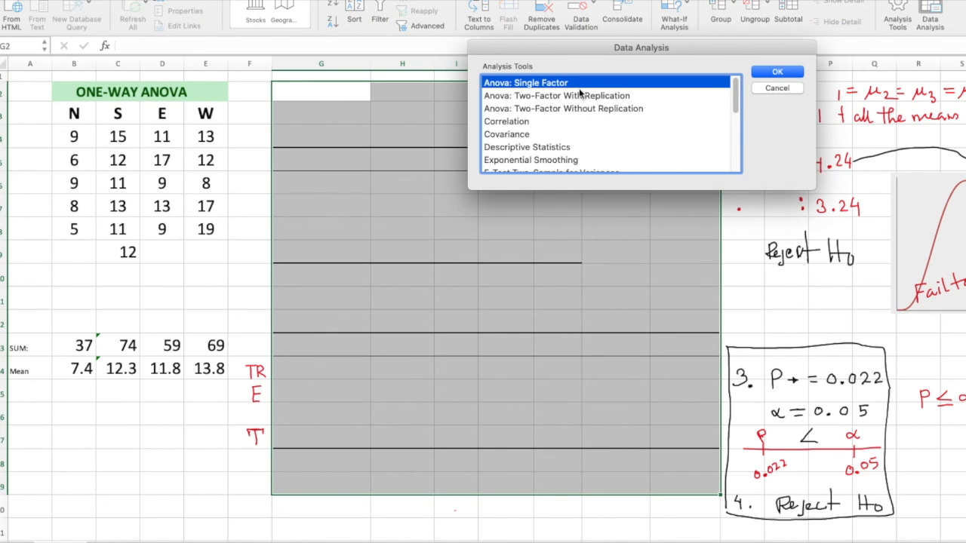
left_click(777, 73)
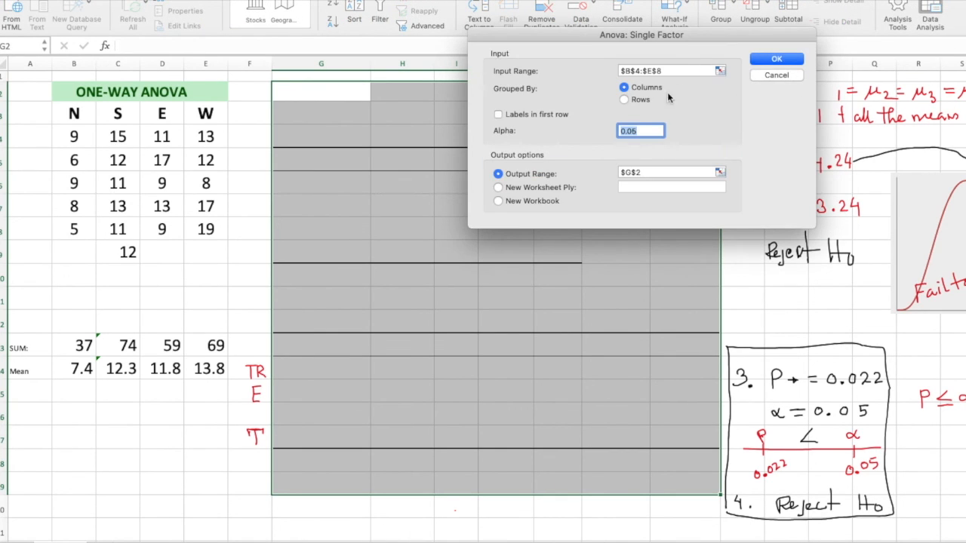
left_click(668, 70)
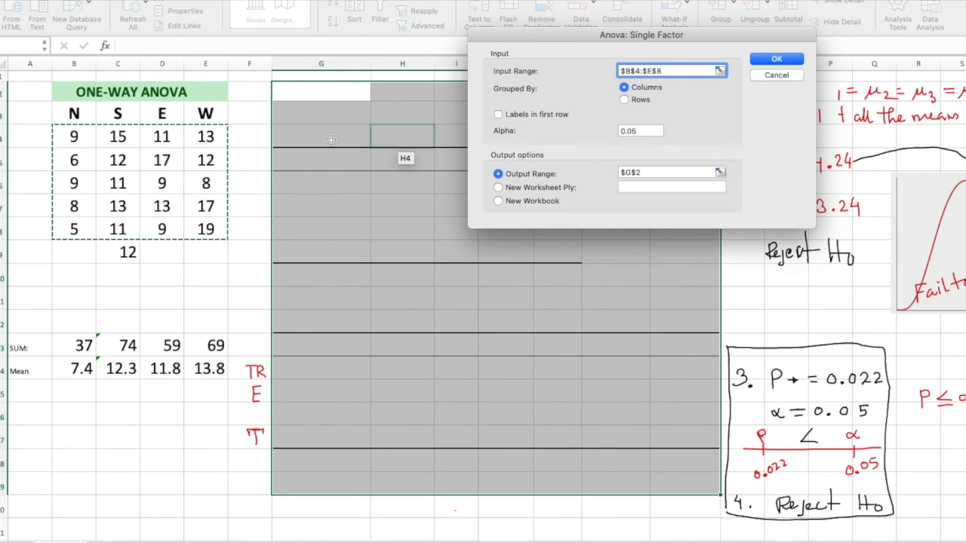
left_click_drag(205, 229, 226, 252)
left_click_drag(73, 138, 196, 244)
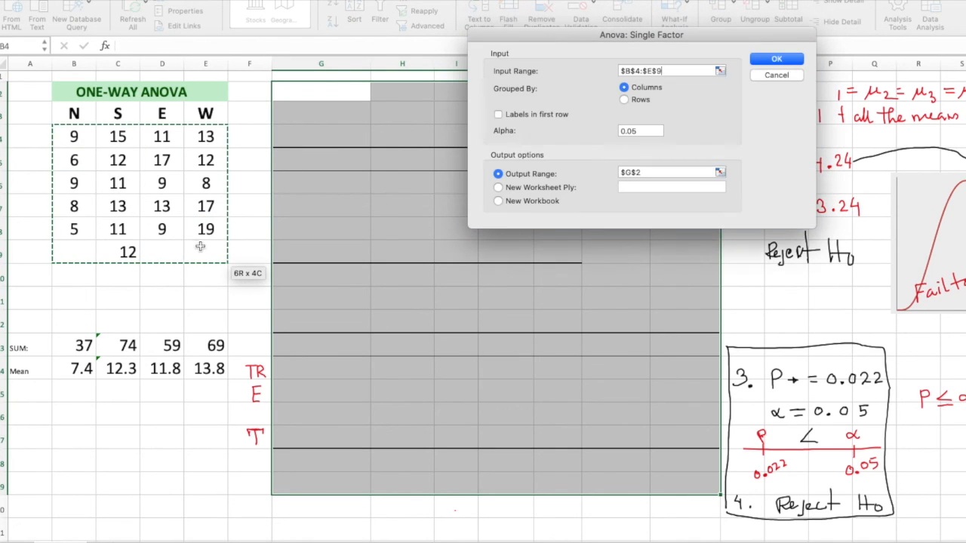
left_click(778, 60)
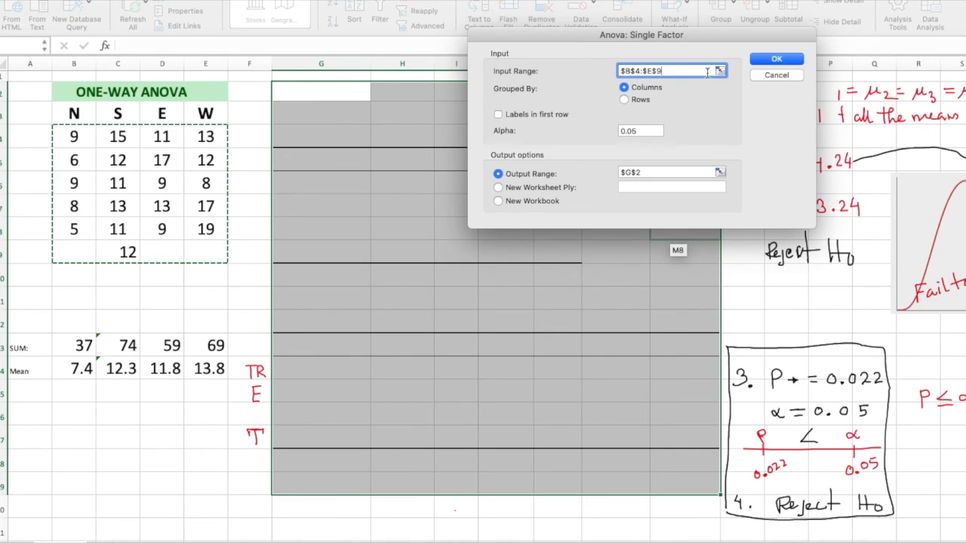
left_click(643, 172)
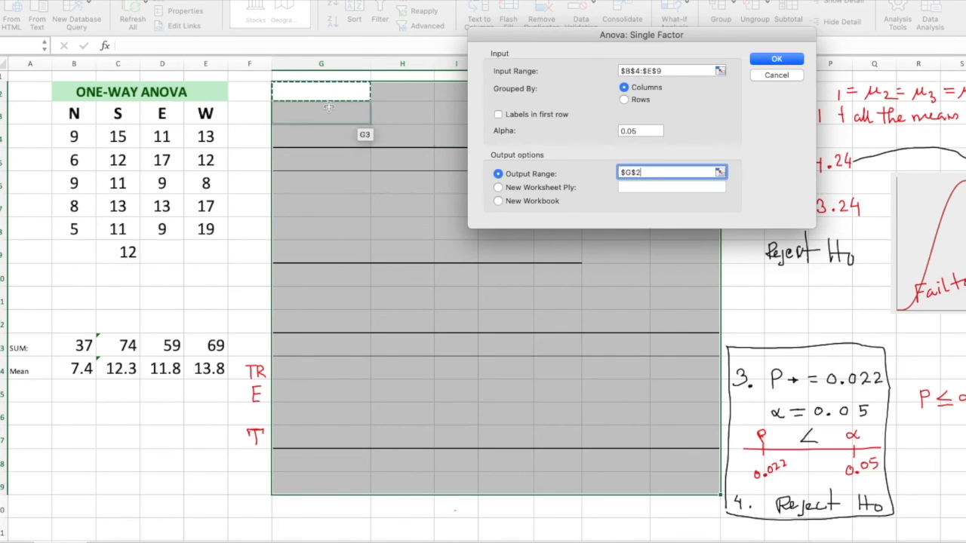
left_click(779, 59)
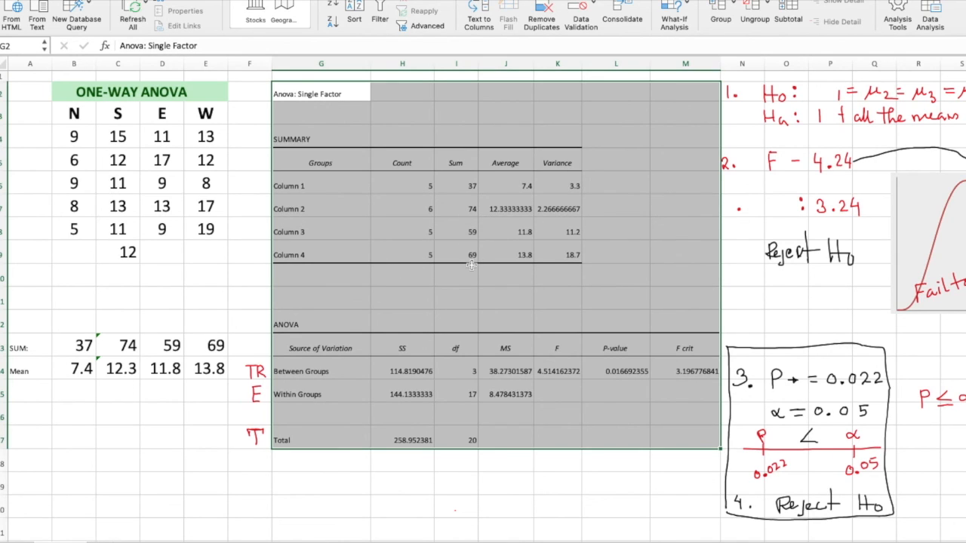
- Add a sixth value of 14 to the W group in cell E9
left_click(202, 250)
type("14")
key("Return")
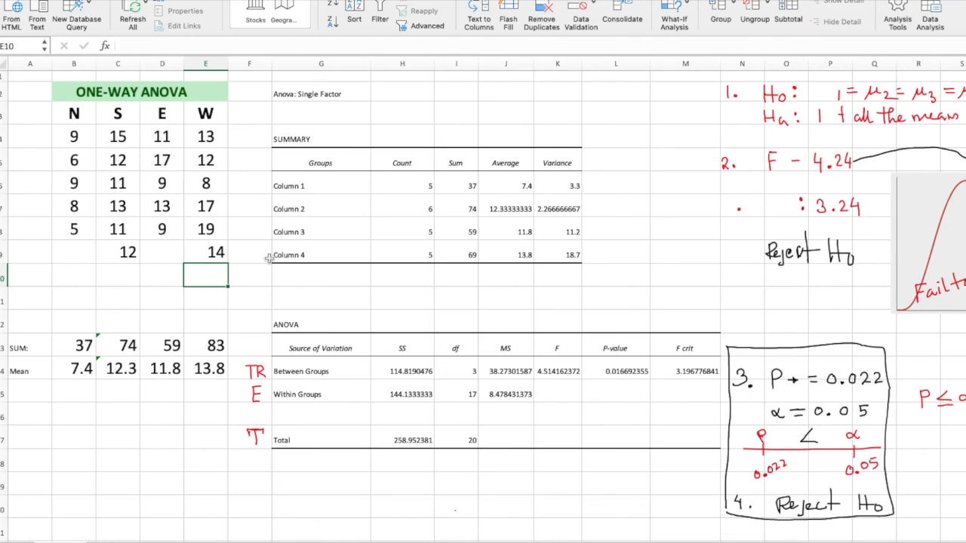